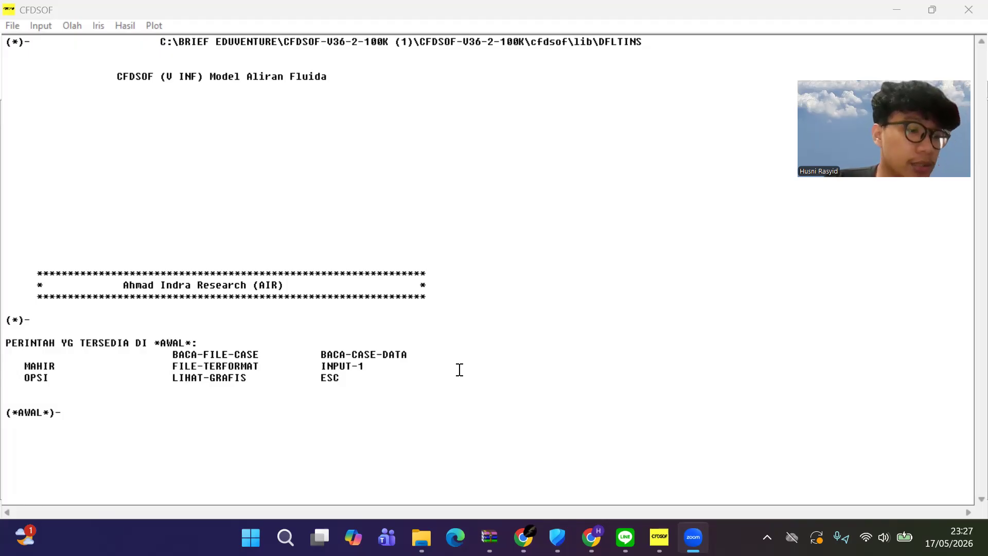
Allocate memory for the case with a maximum of 15000 cells and 500 cells in one direction
left_click(33, 22)
left_click(56, 38)
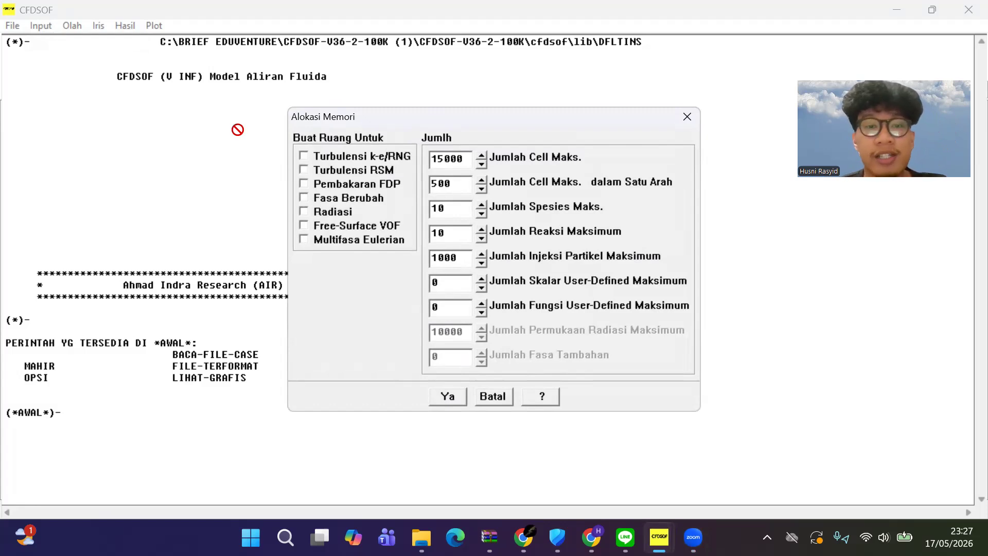
left_click(450, 398)
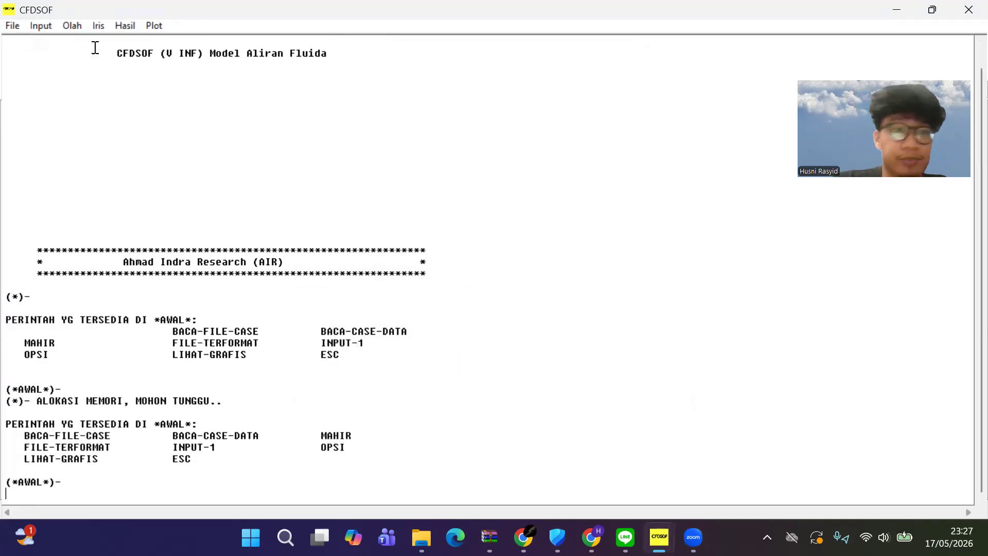
Define the 2D domain grid with 25 cells in the I direction and 25 cells in the J direction
left_click(35, 23)
left_click(66, 60)
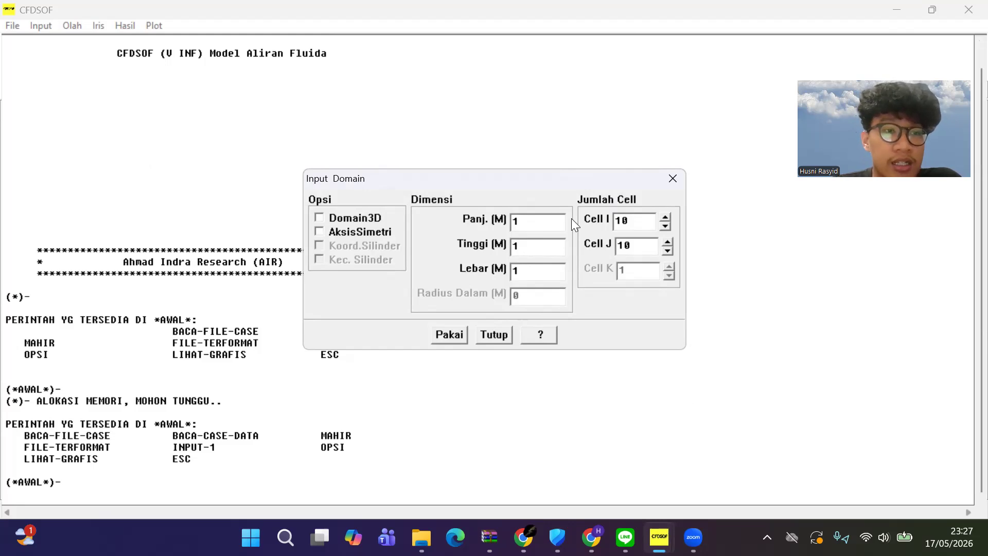
left_click(647, 220)
key("BackSpace")
key("BackSpace")
type("25")
left_click(645, 250)
key("BackSpace")
key("BackSpace")
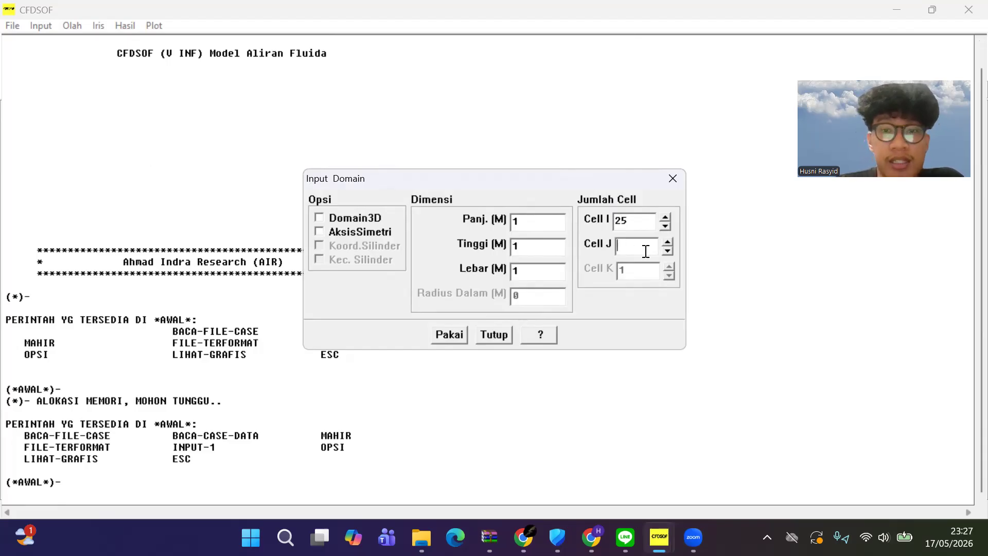
type("25")
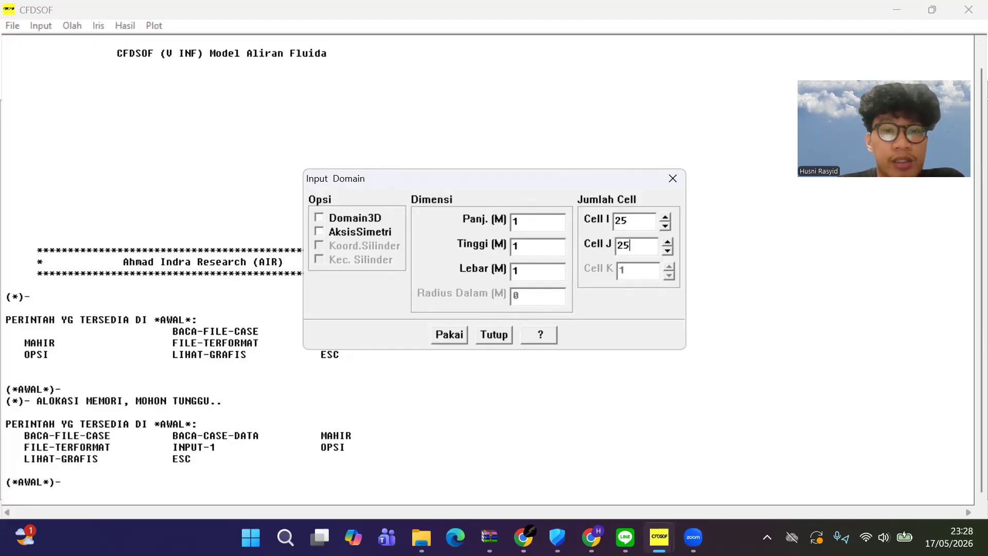
left_click(432, 334)
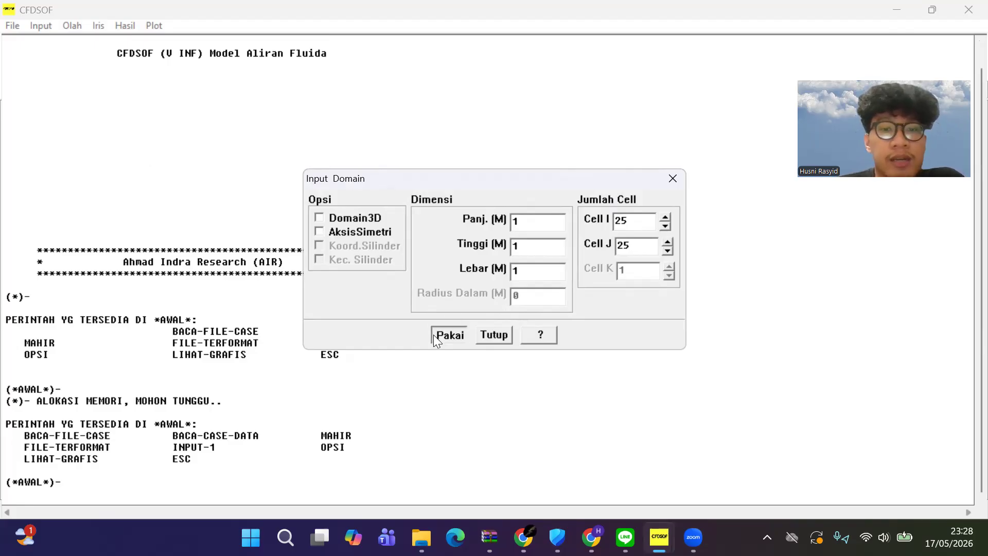
left_click(482, 335)
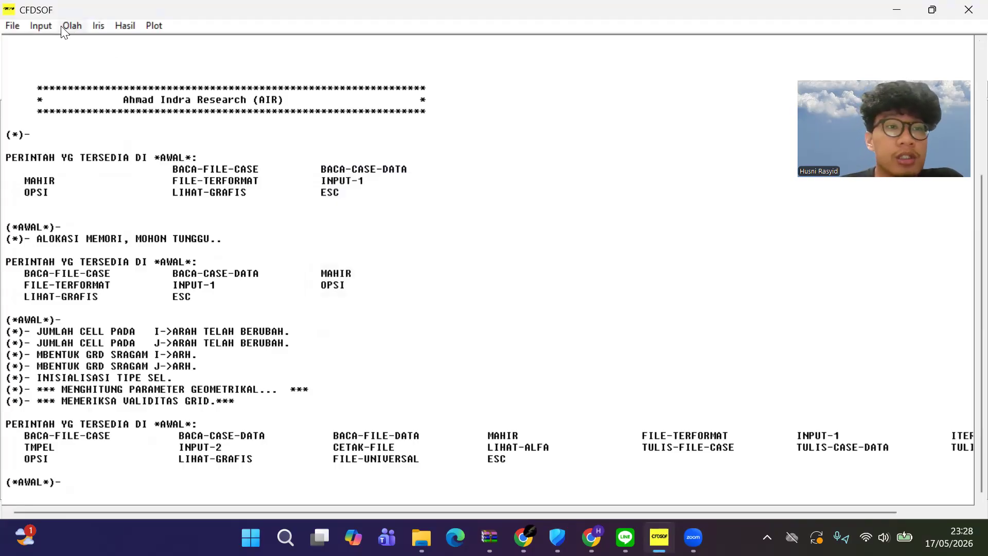
Apply the physical model with temperature calculation (Hitung Temperatur) enabled and turbulence off (laminar)
left_click(43, 25)
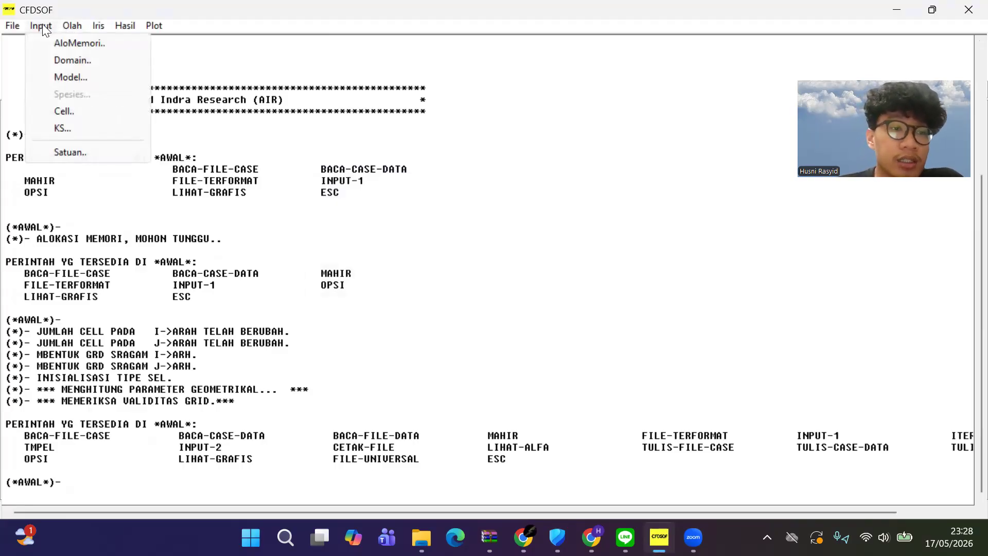
left_click(83, 75)
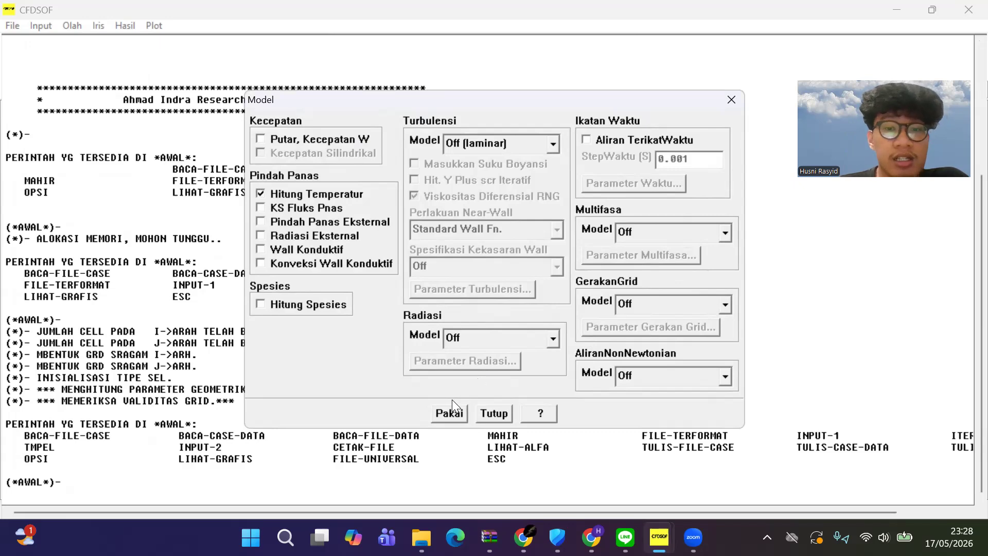
left_click(450, 414)
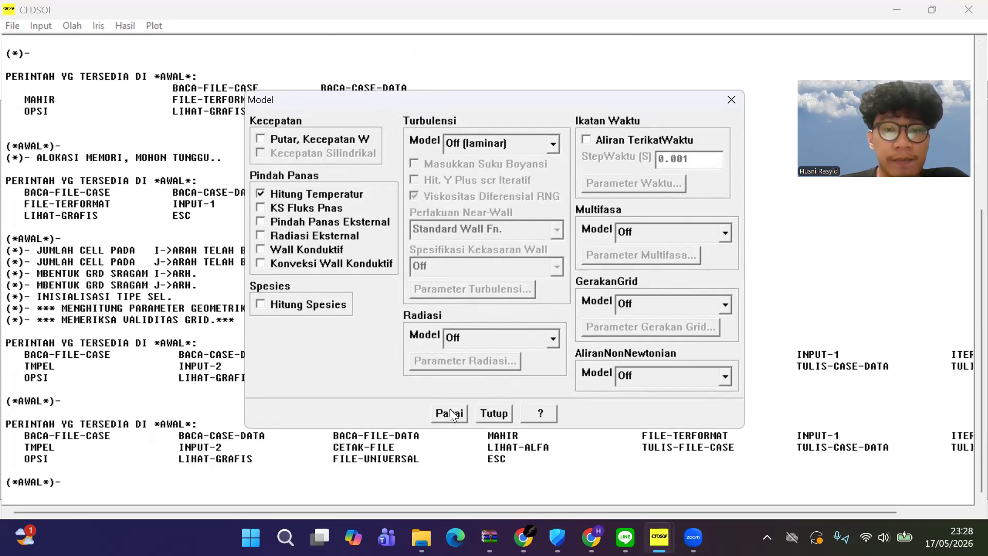
left_click(488, 411)
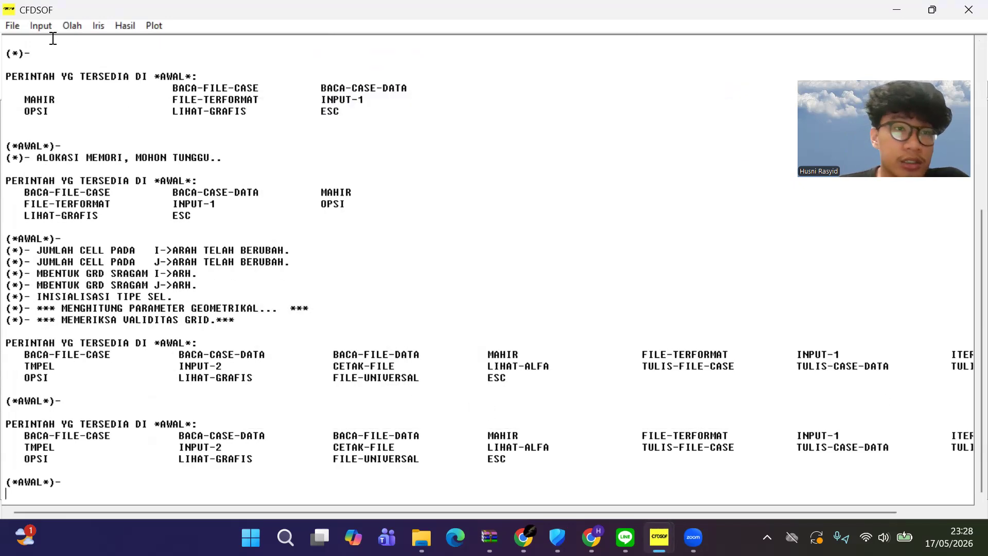
Display the computational grid and assign its top row of boundary cells to zone W-WALL with ID 2
left_click(41, 25)
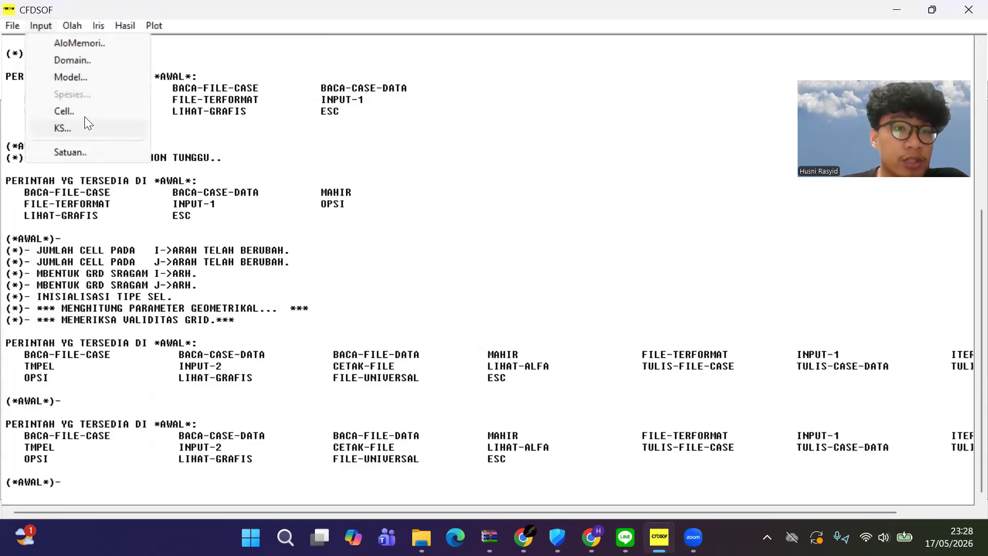
left_click(85, 114)
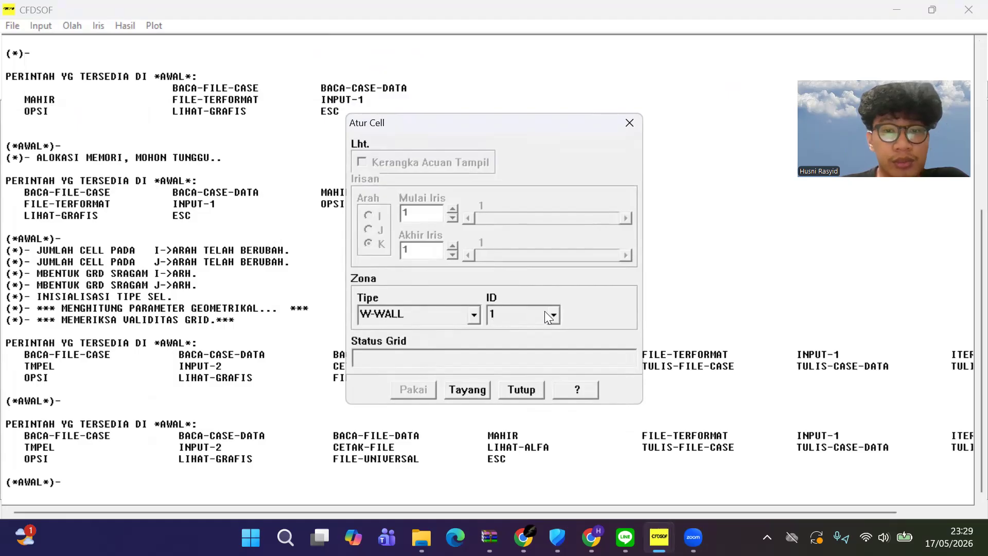
left_click(458, 390)
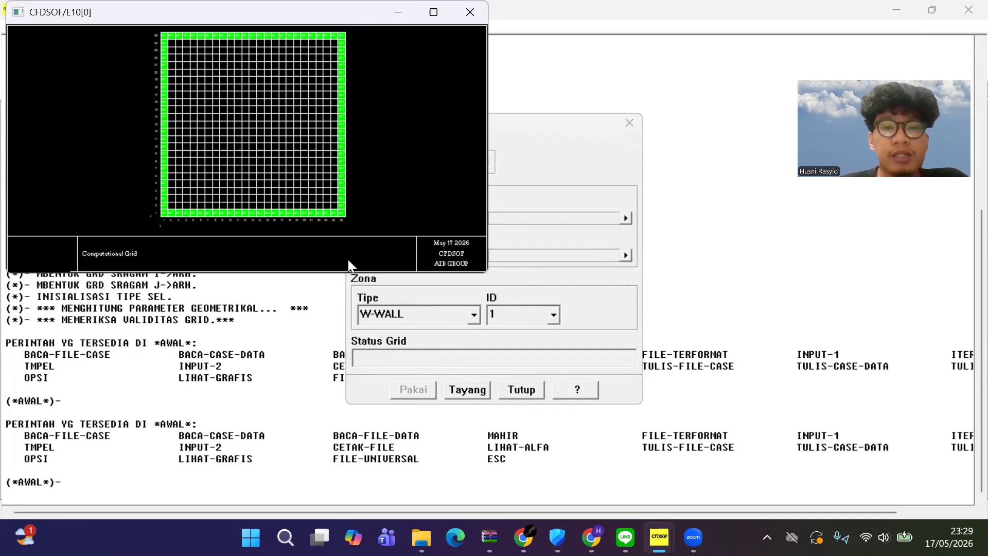
left_click_drag(163, 36, 341, 38)
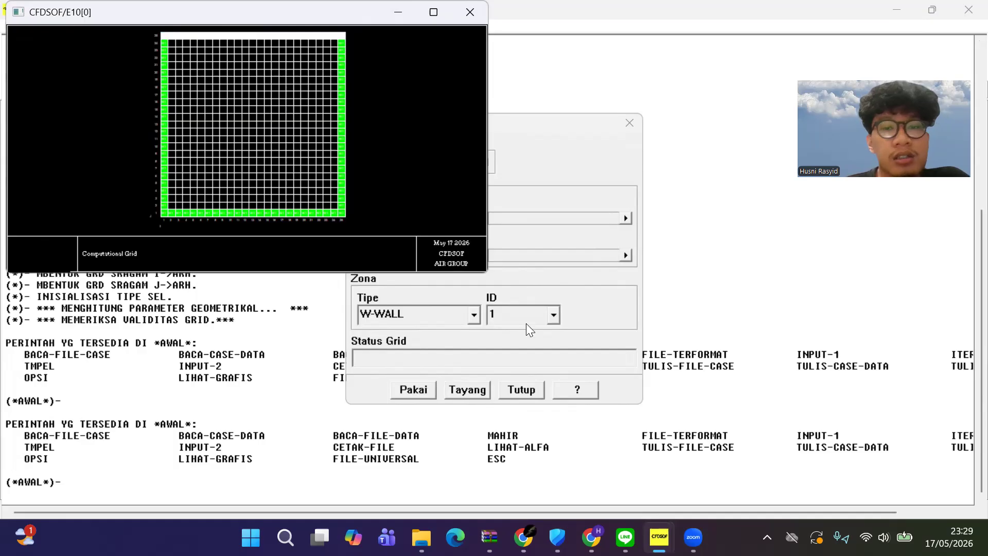
left_click(555, 315)
left_click(533, 346)
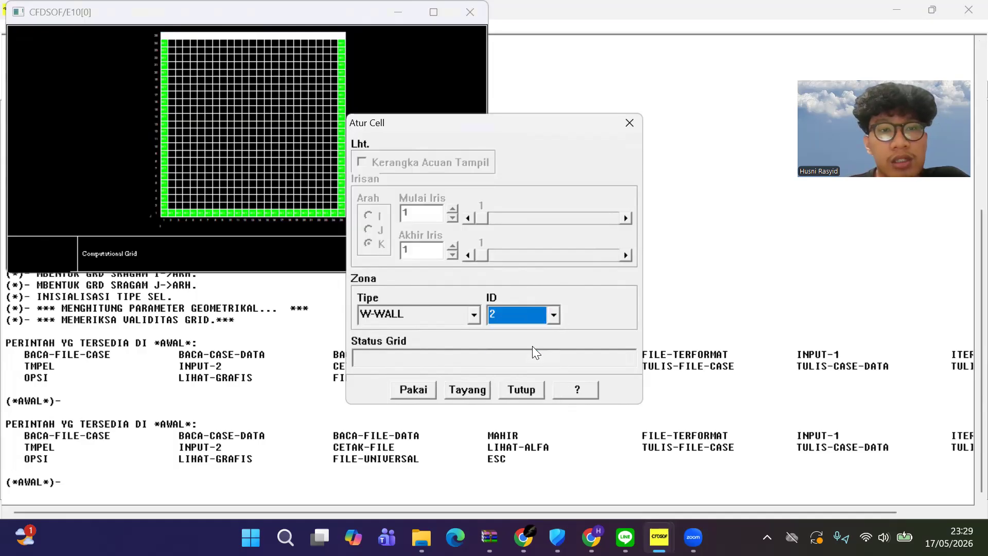
left_click(474, 314)
left_click(476, 312)
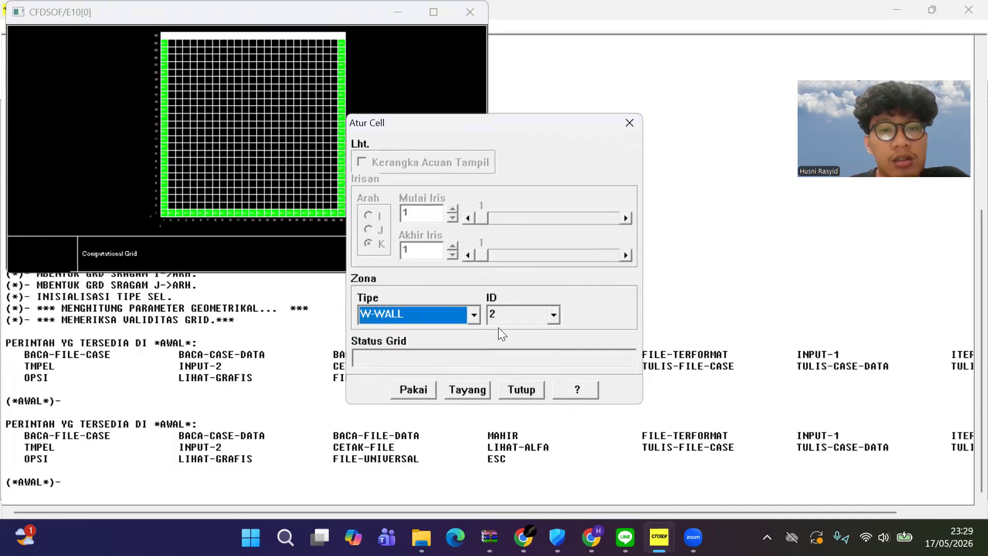
left_click(426, 388)
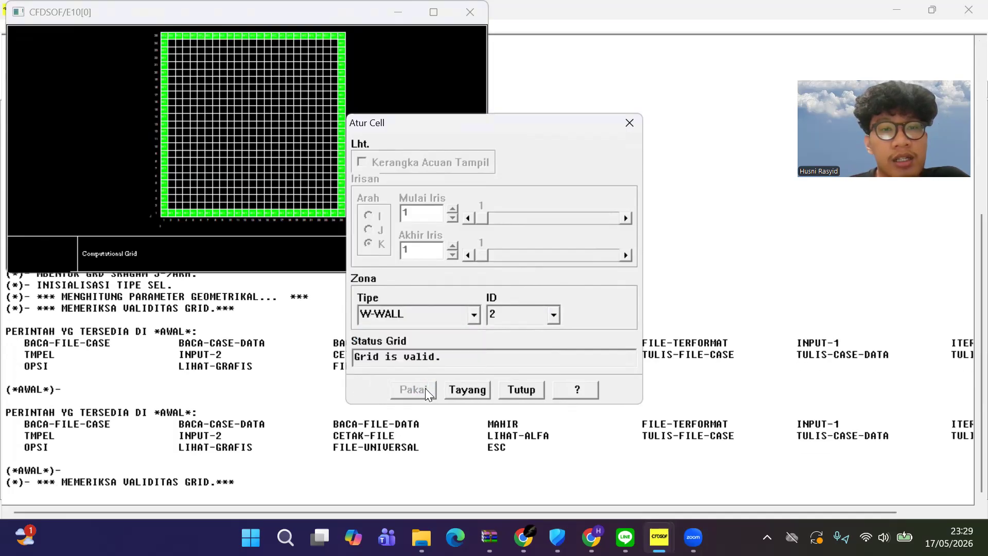
left_click(478, 388)
left_click(499, 390)
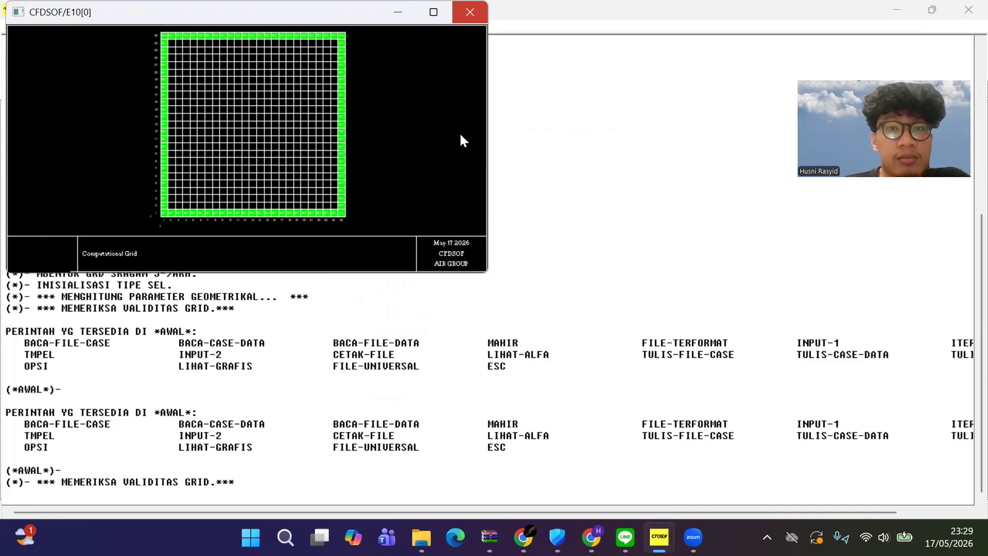
left_click(470, 12)
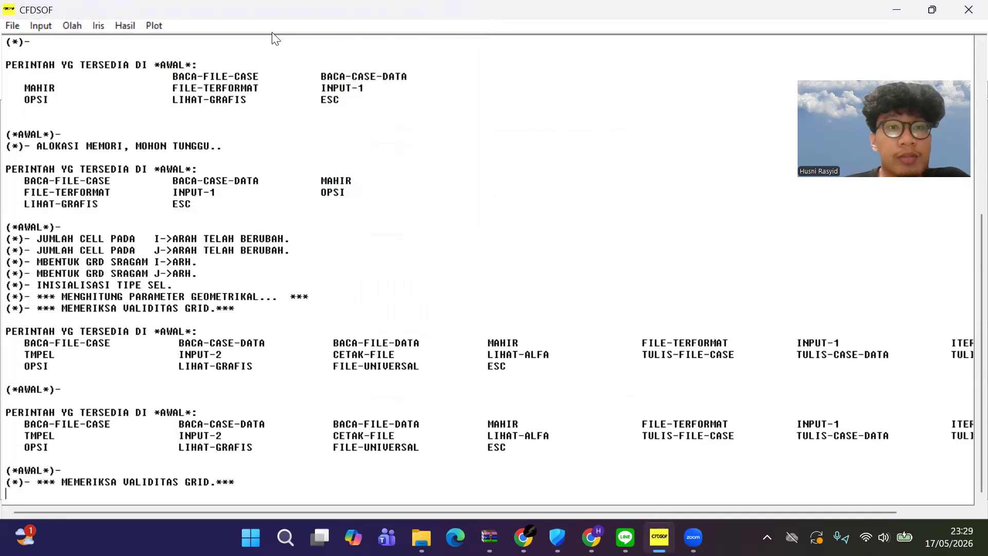
Set the constant U velocity of boundary zone W-WALL-1 to 0.5 m/s
left_click(34, 26)
left_click(76, 121)
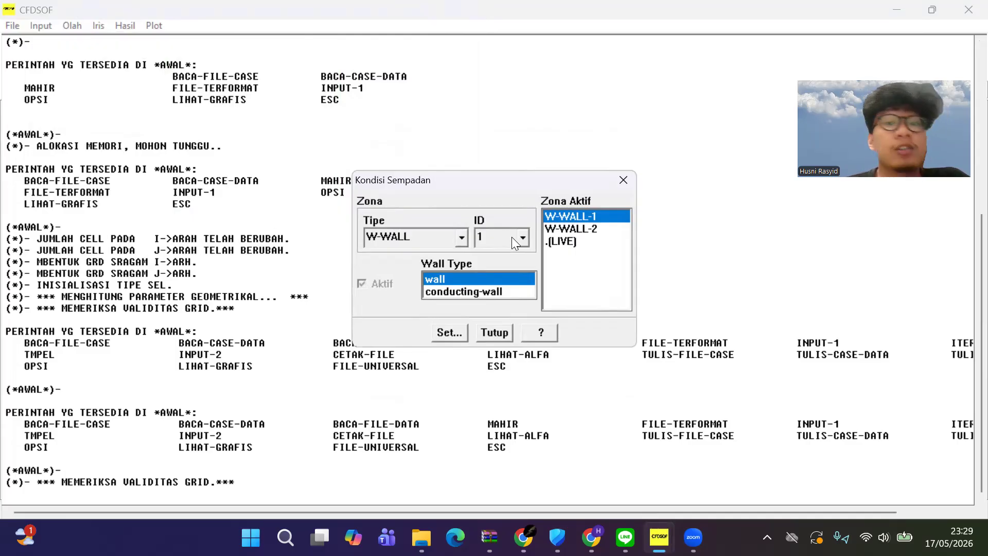
left_click(449, 333)
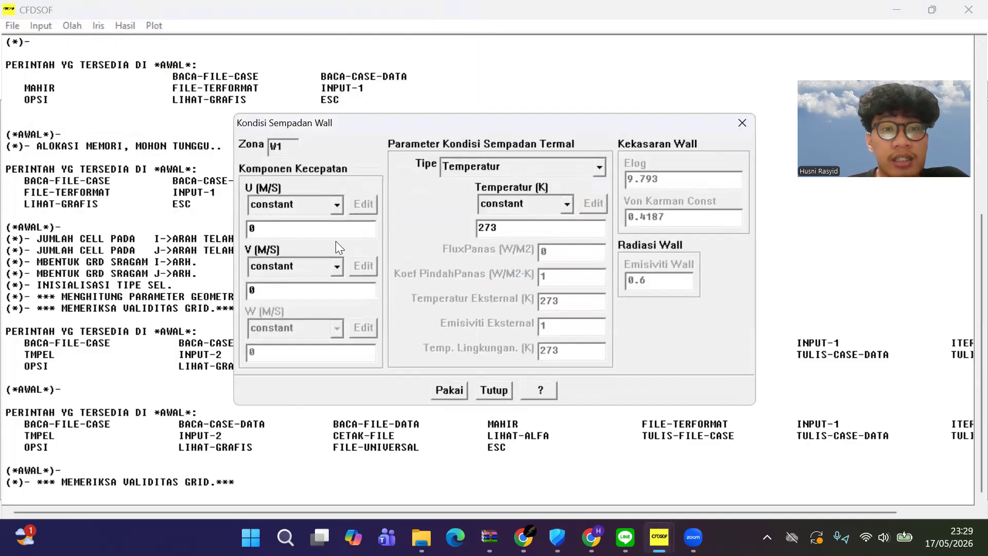
left_click(322, 233)
type(".5")
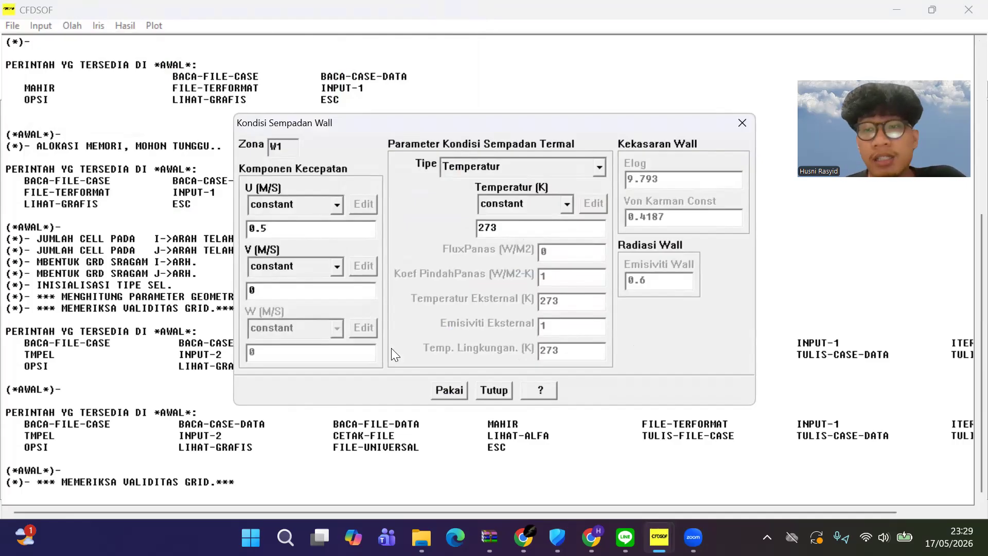
left_click(436, 393)
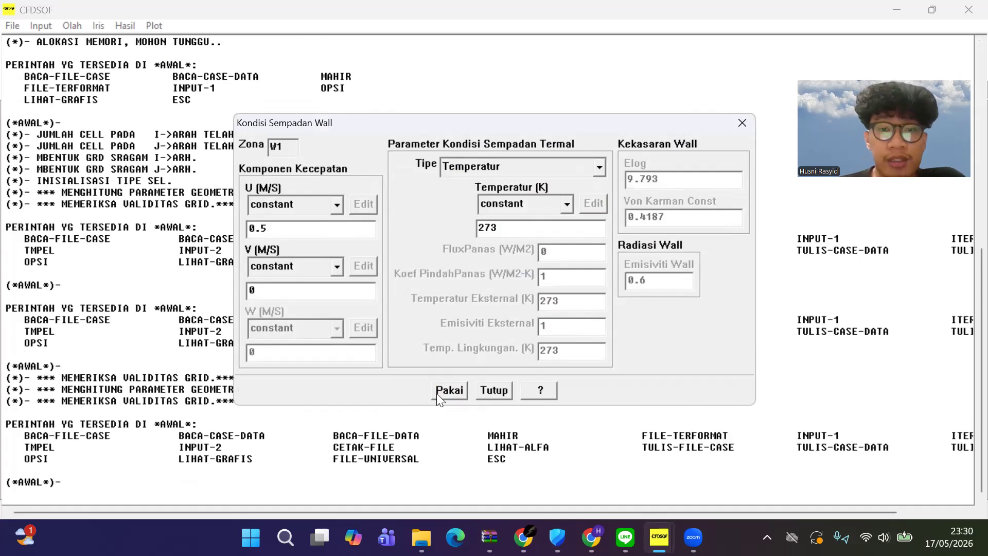
left_click(484, 391)
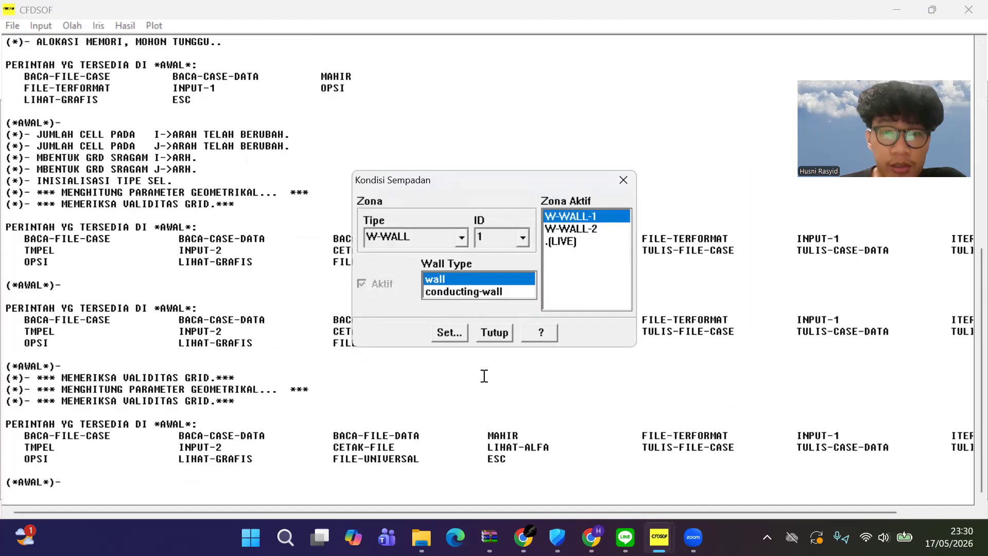
Set the constant U velocity of boundary zone W-WALL-2 to 0.3 m/s and finish the boundary conditions
left_click(559, 228)
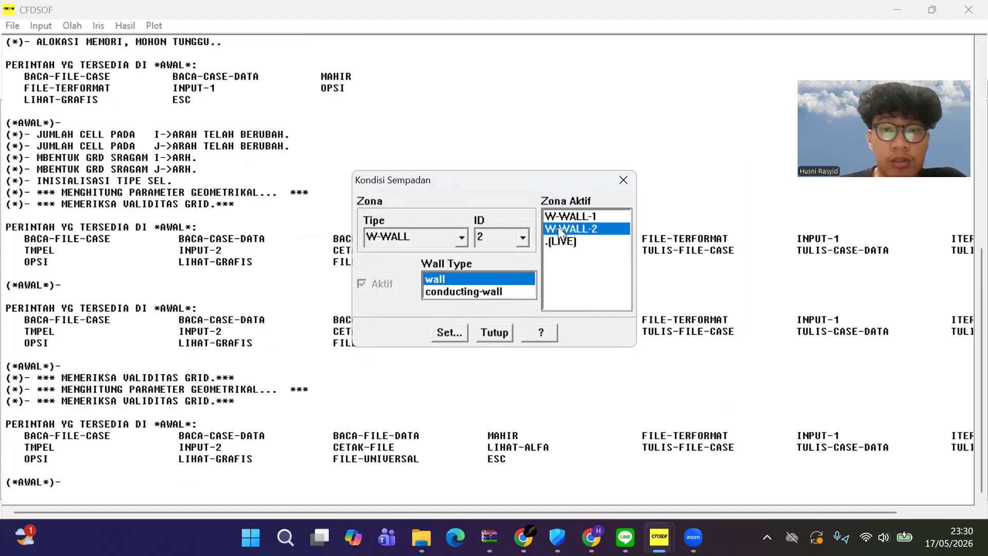
left_click(451, 332)
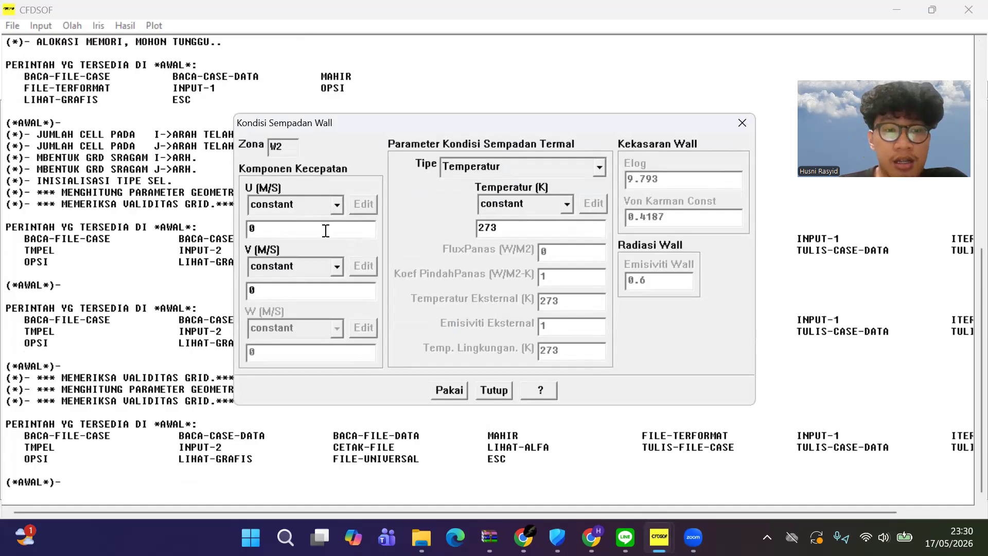
type(".3")
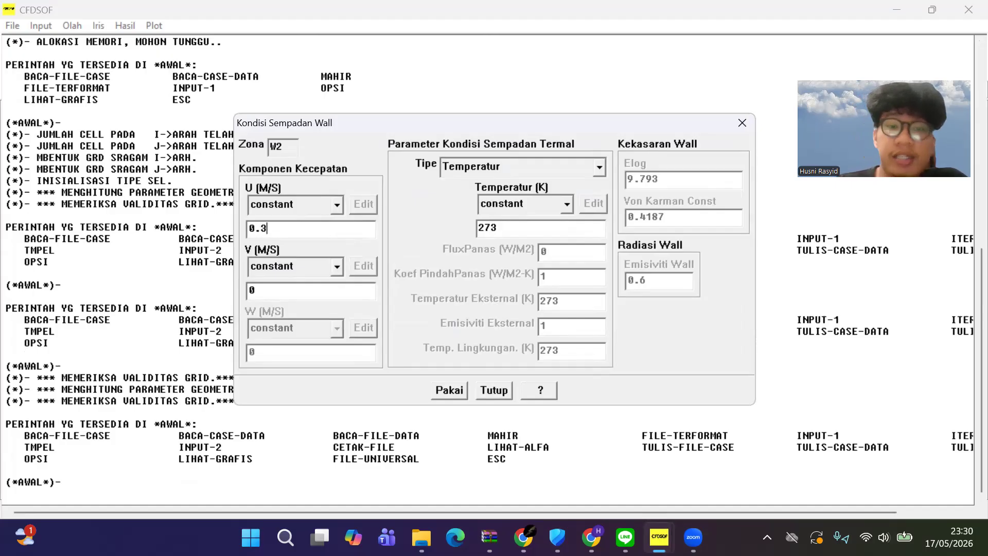
left_click(435, 391)
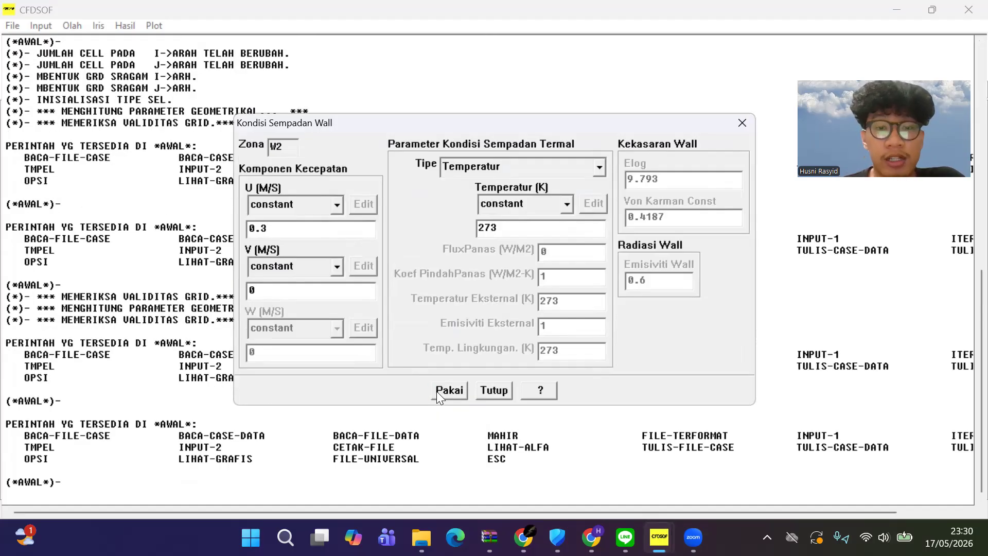
left_click(487, 391)
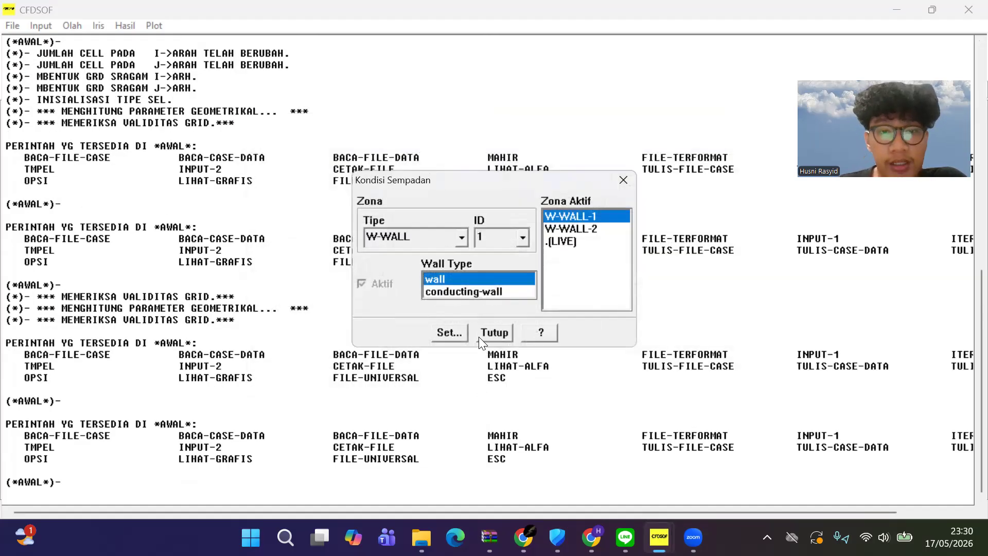
left_click(495, 334)
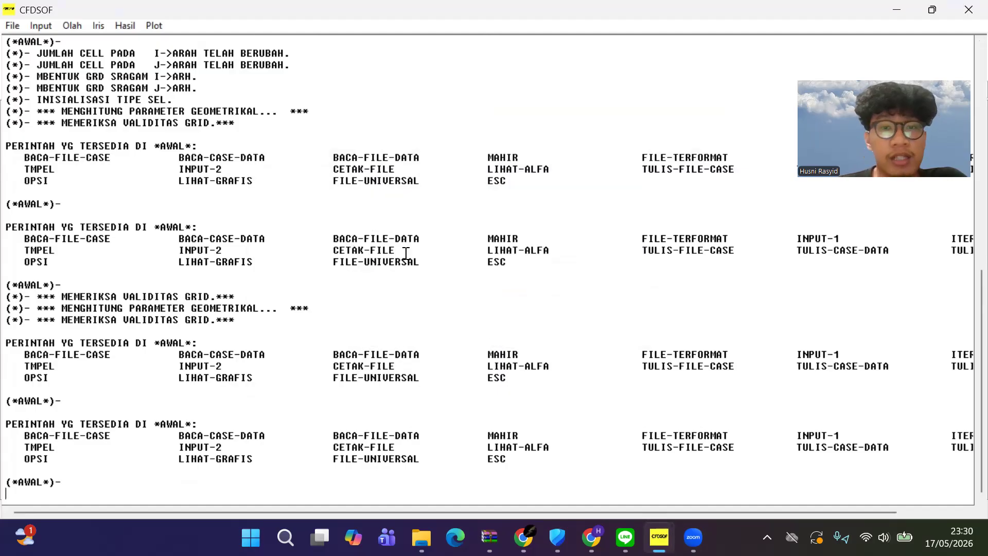
Run the fluid phase calculation with 5000 iterations at a reporting interval of 1, closing its dialog once the solver stops
left_click(48, 28)
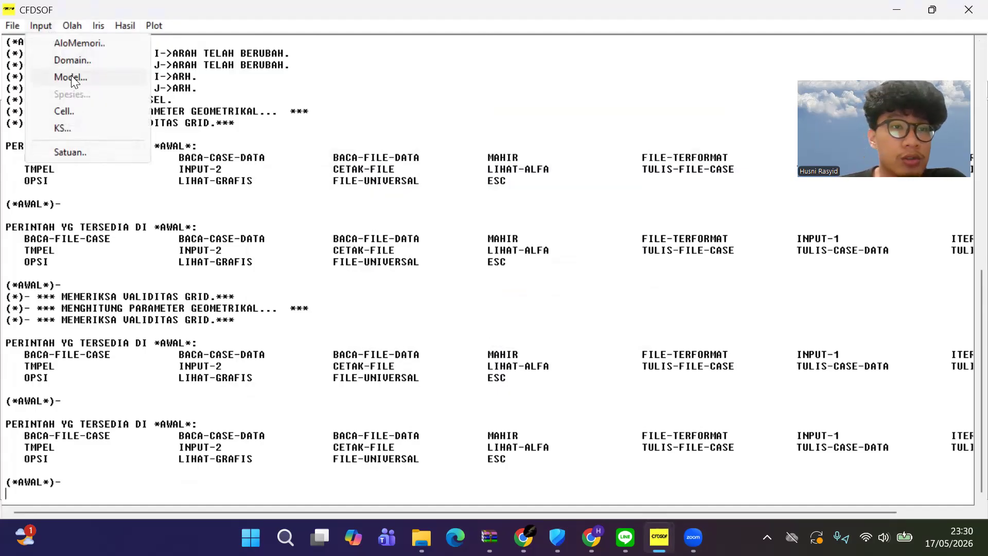
mouse_move(66, 22)
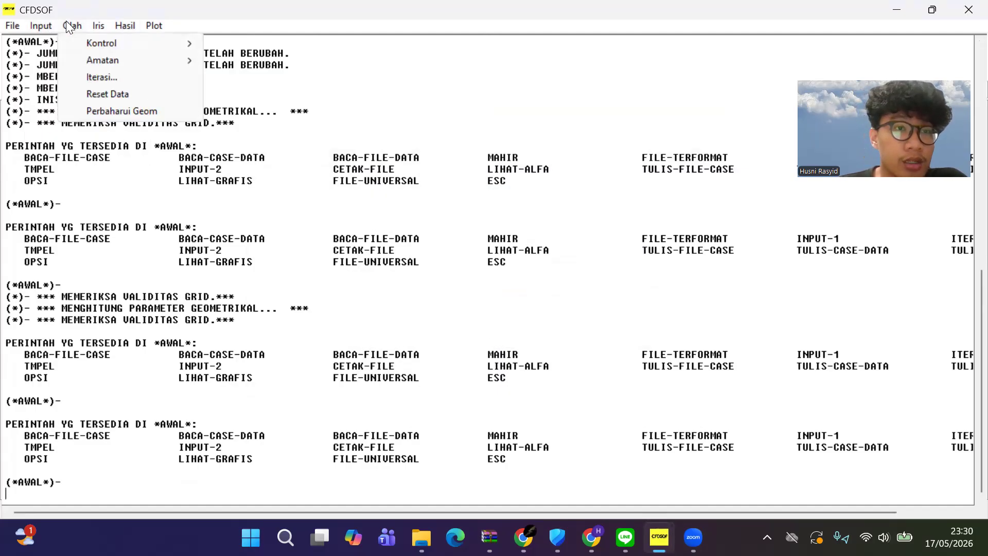
left_click(92, 73)
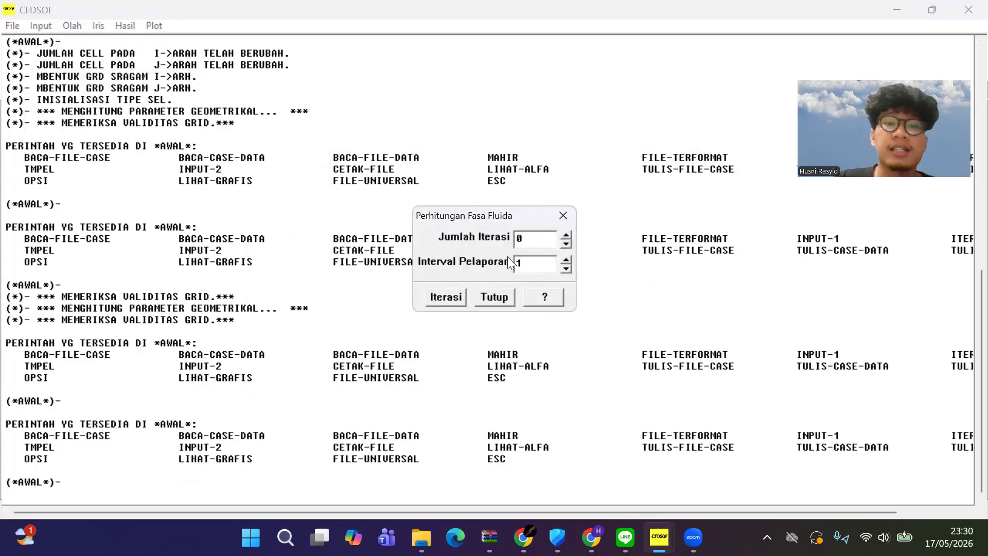
left_click(539, 232)
key("BackSpace")
type("5000")
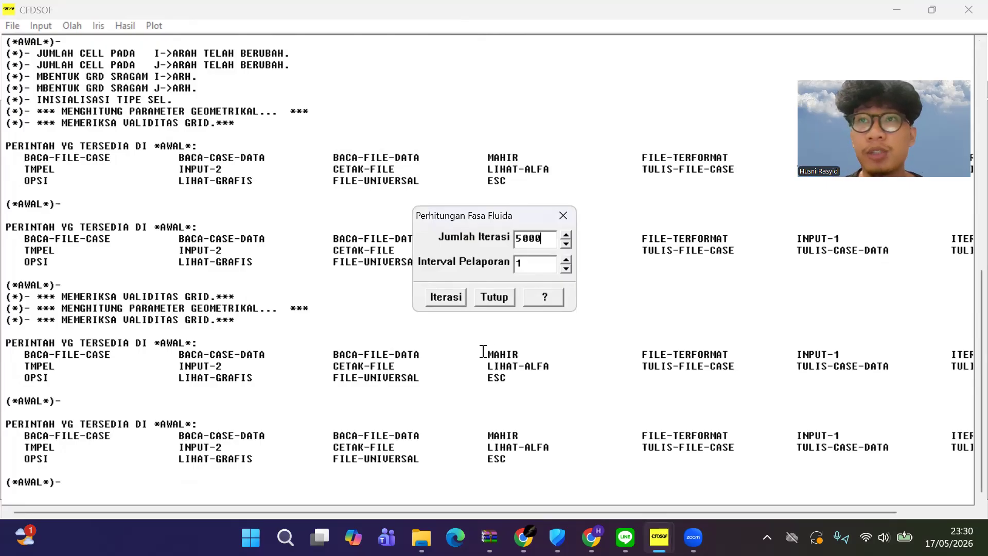
left_click(449, 296)
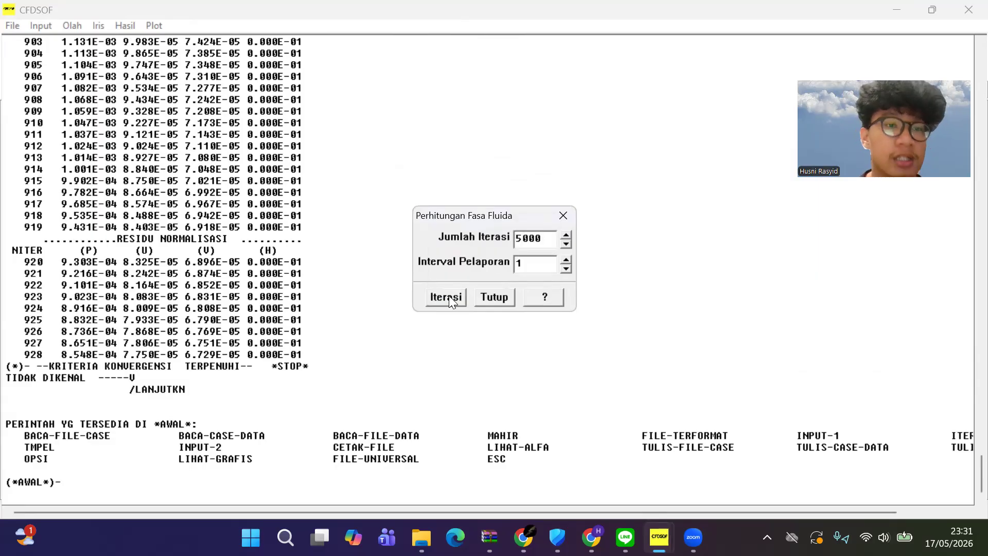
left_click(505, 298)
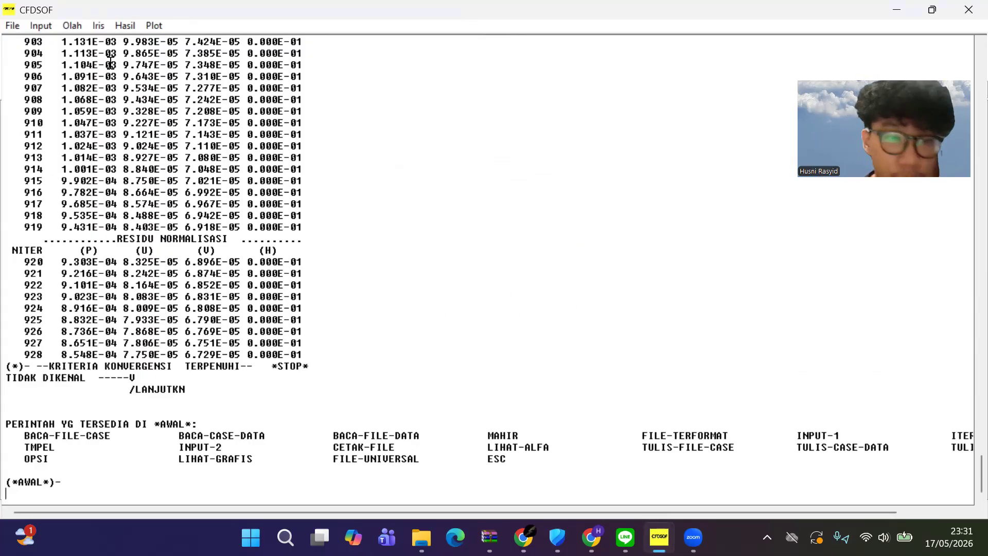
Plot the normalised residuals of Tekanan, Kecepatn U, Kecepatn V and Enthalpy in plot window 0
left_click(72, 26)
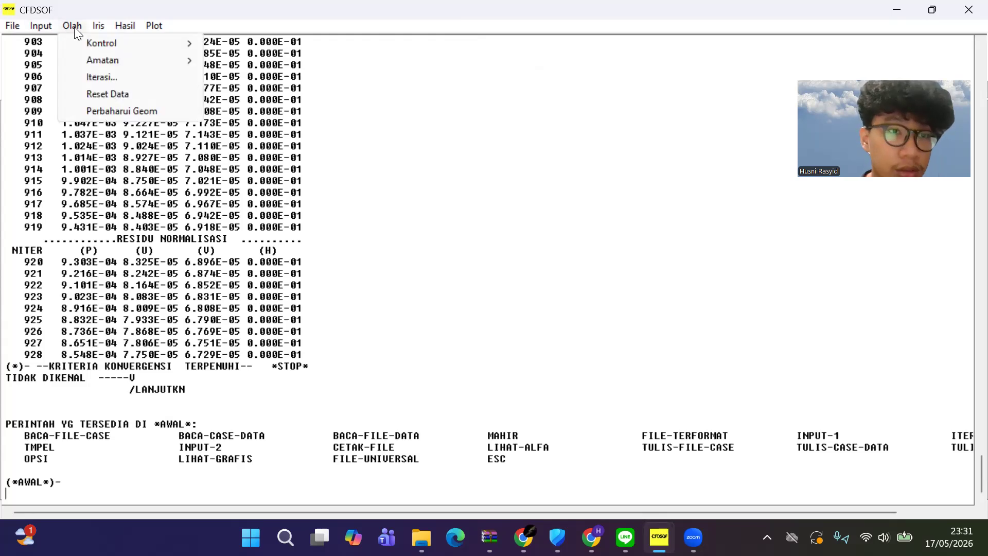
mouse_move(83, 61)
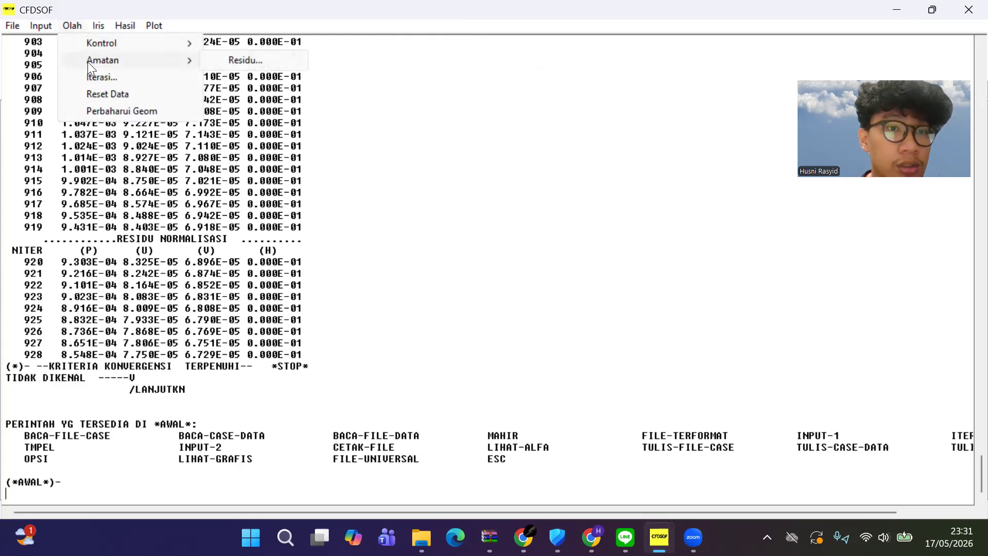
left_click(209, 60)
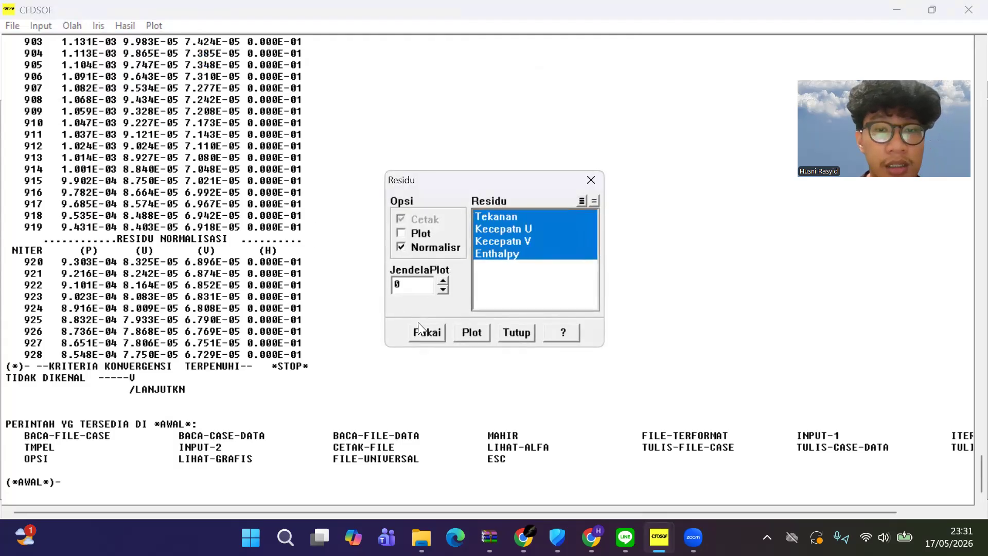
left_click(464, 334)
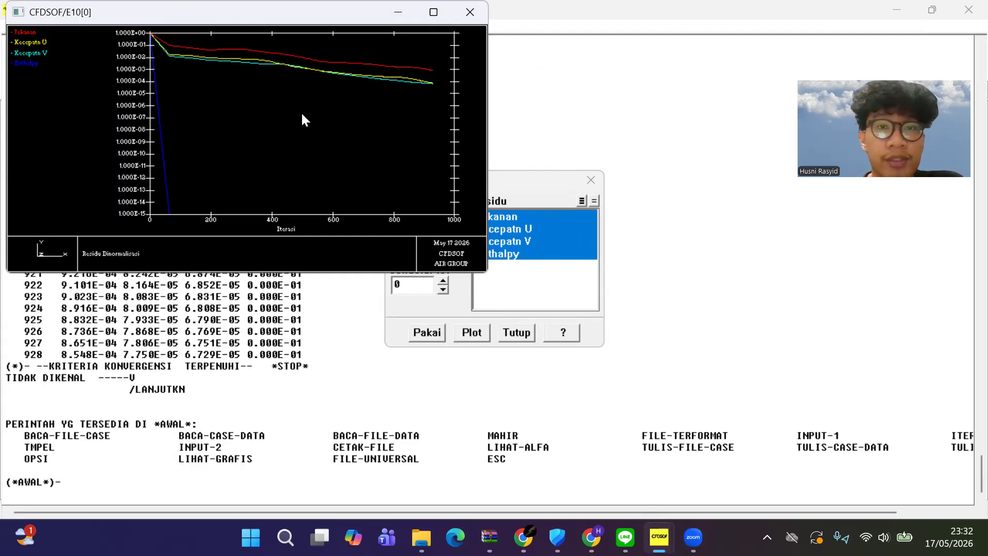
left_click(470, 12)
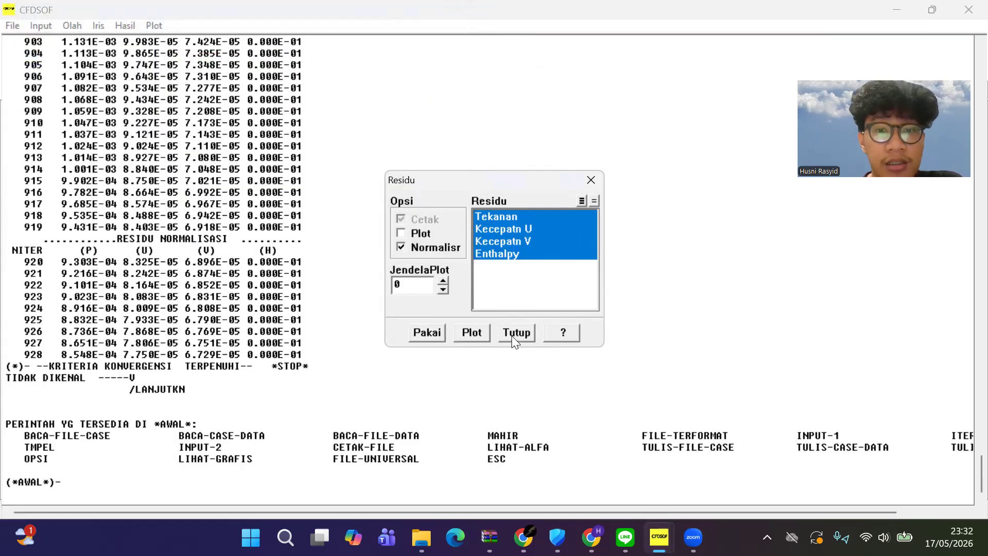
left_click(464, 334)
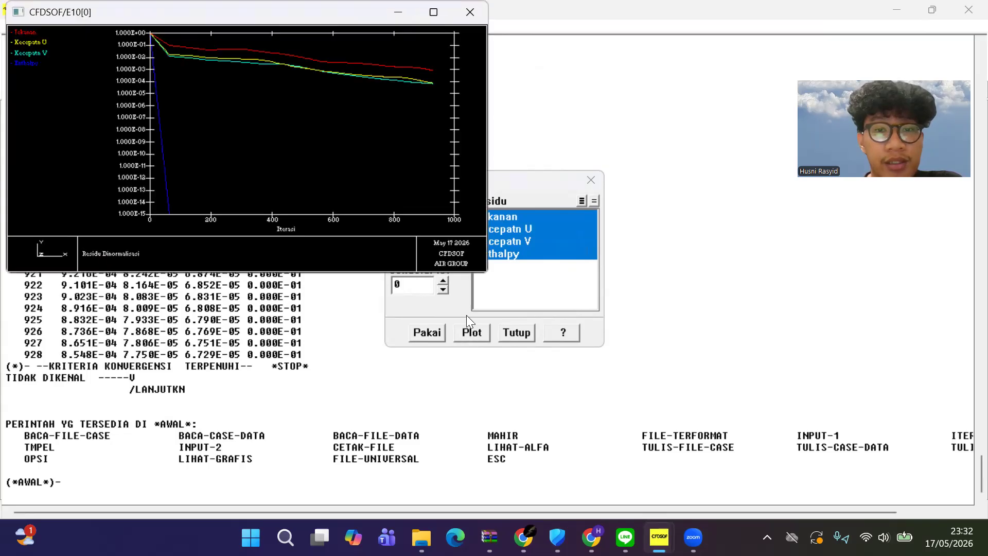
left_click(517, 332)
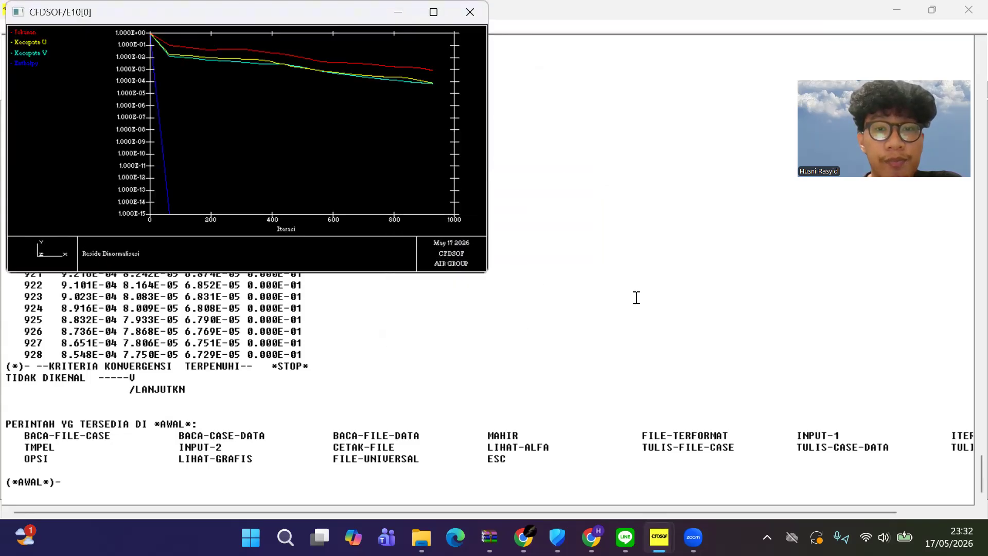
Open two additional graphics windows, numbered 1 and 2, through the display options
left_click(120, 26)
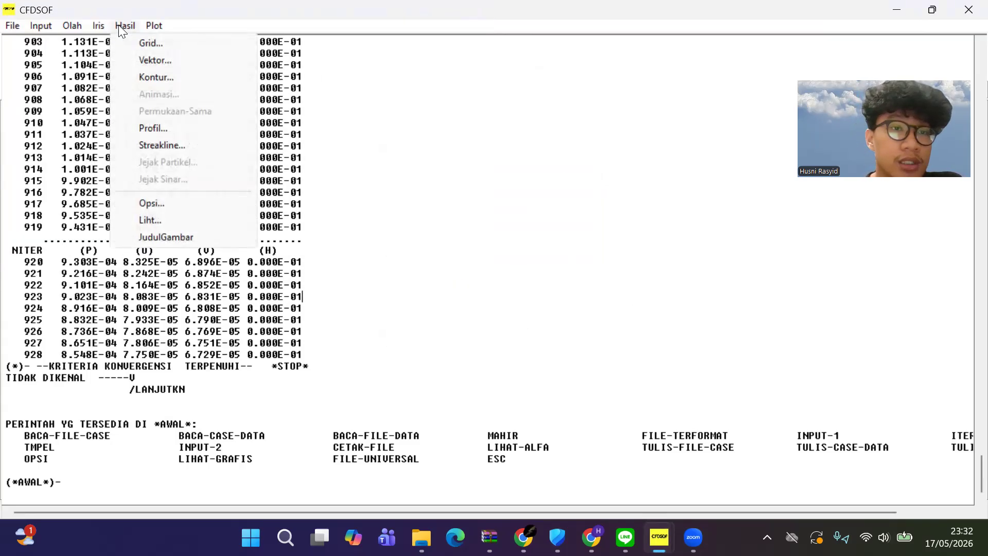
left_click(162, 198)
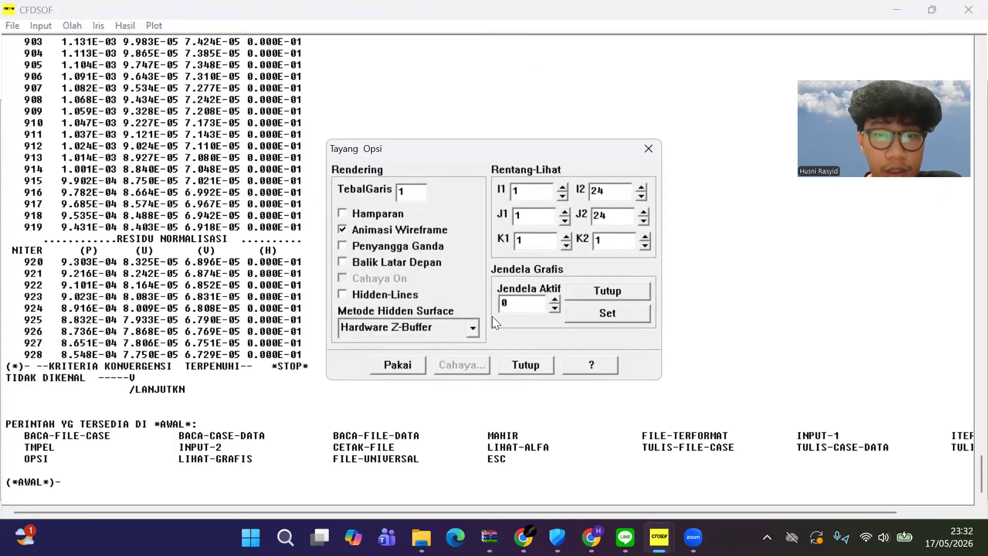
left_click(553, 300)
left_click(591, 290)
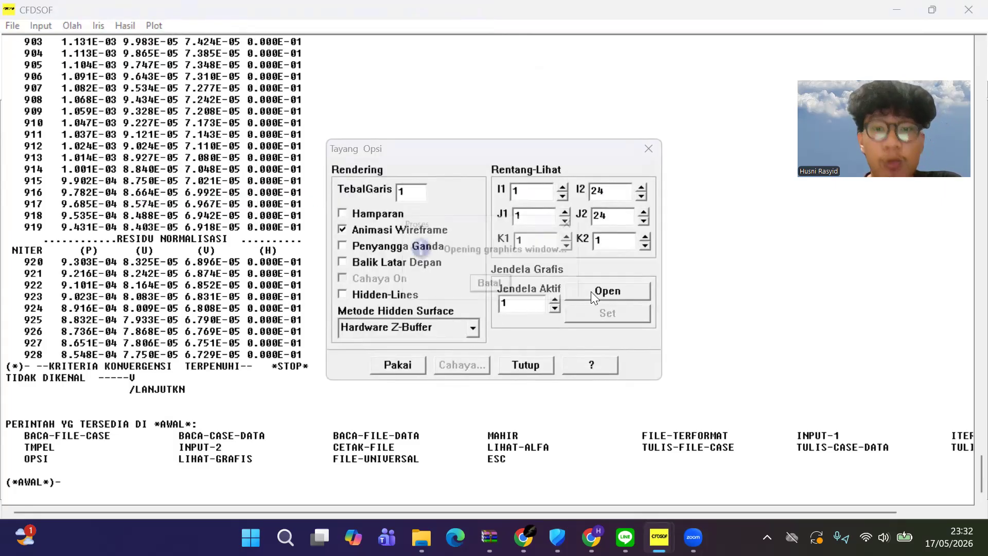
left_click(553, 299)
left_click(583, 291)
Display the velocity vectors in graphics window 1, coloured by Magnitud Kecepatan
left_click(693, 103)
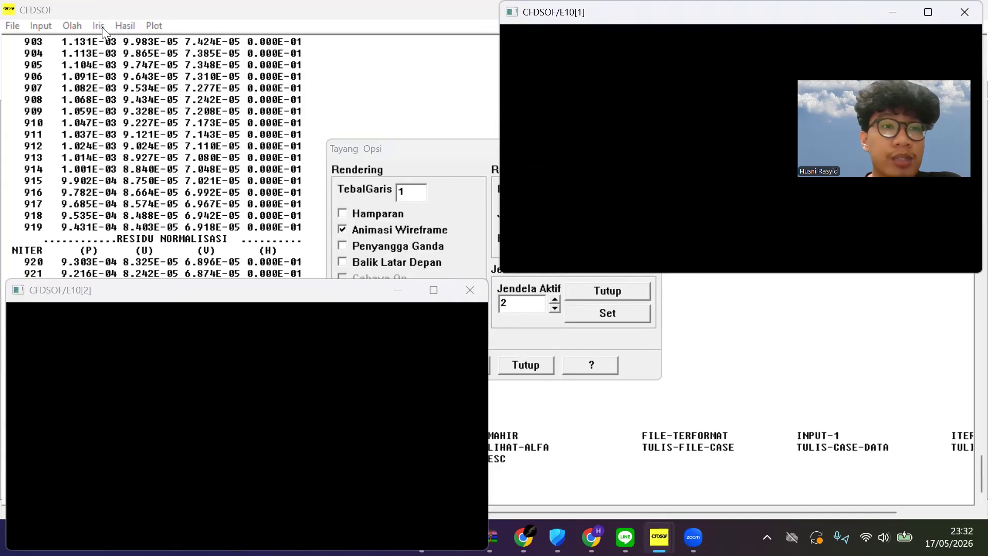
left_click(126, 29)
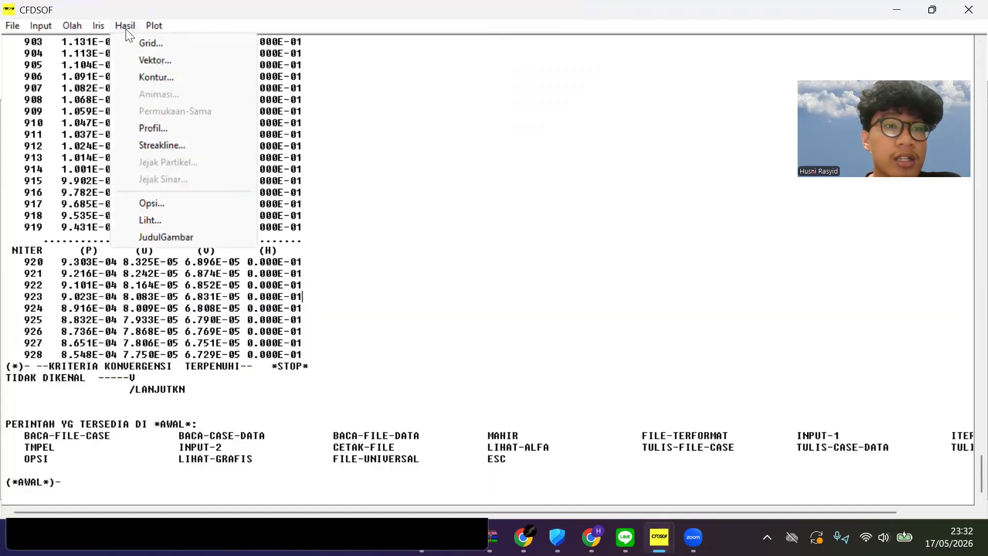
left_click(152, 60)
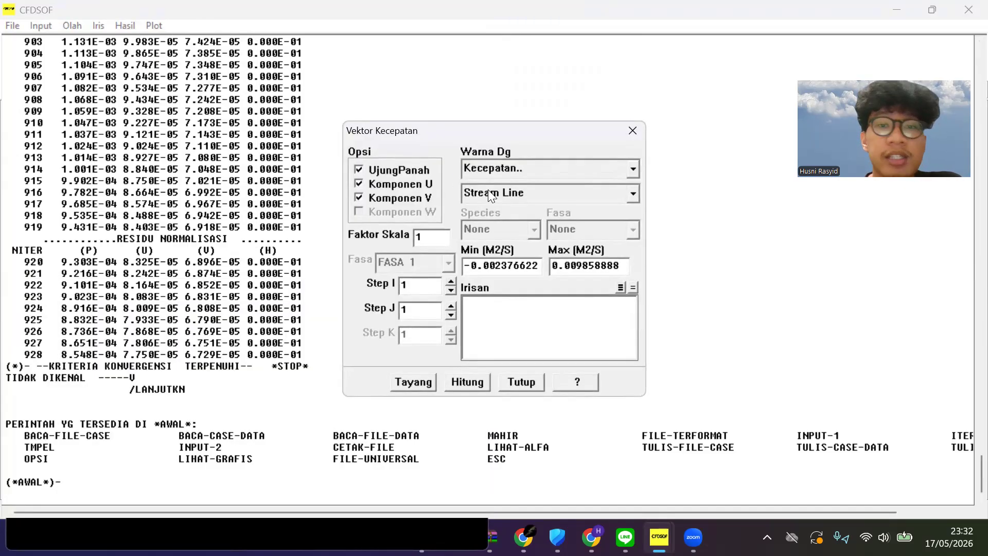
left_click(488, 191)
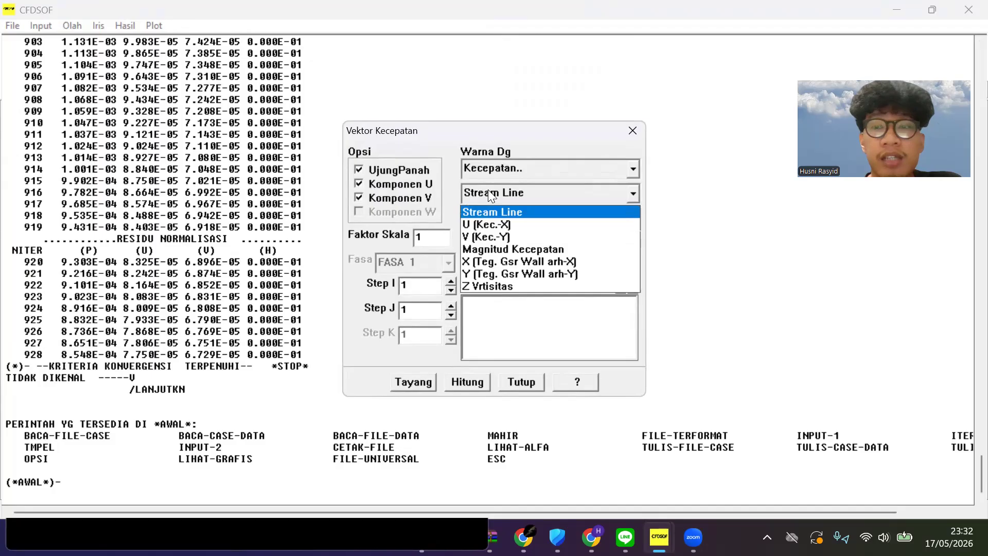
left_click(508, 249)
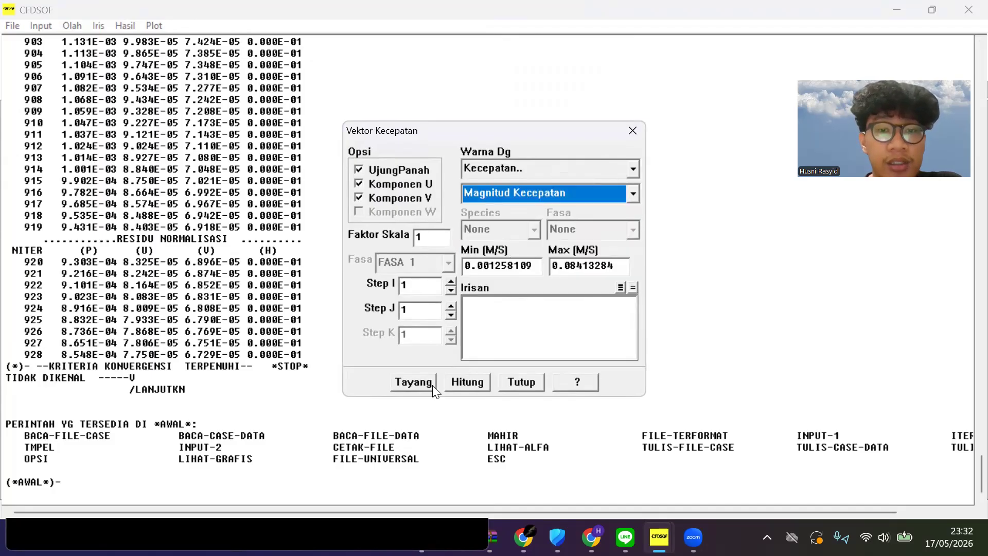
left_click(450, 384)
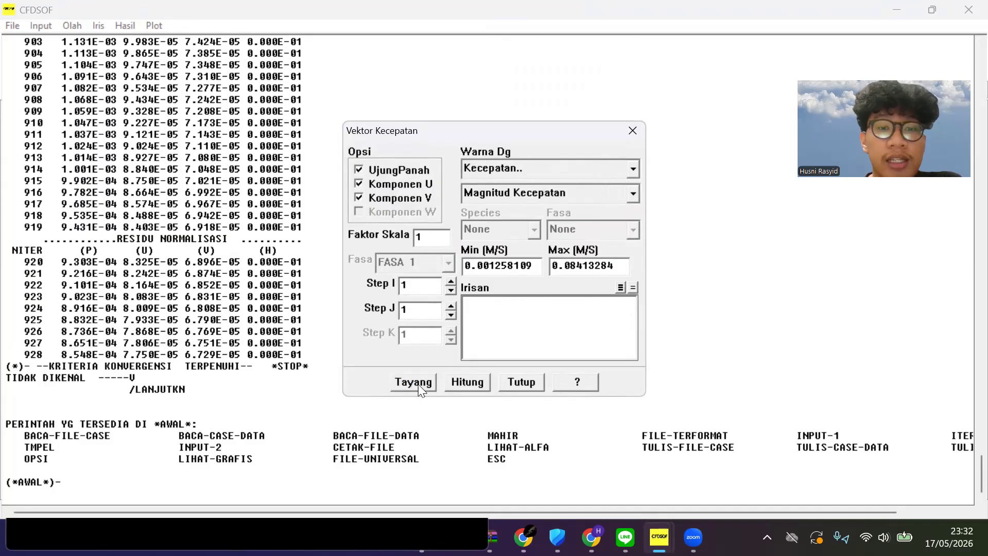
Bring the velocity vector plot and the empty graphics window 2 to the front
key("alt+Tab")
key("alt+Tab")
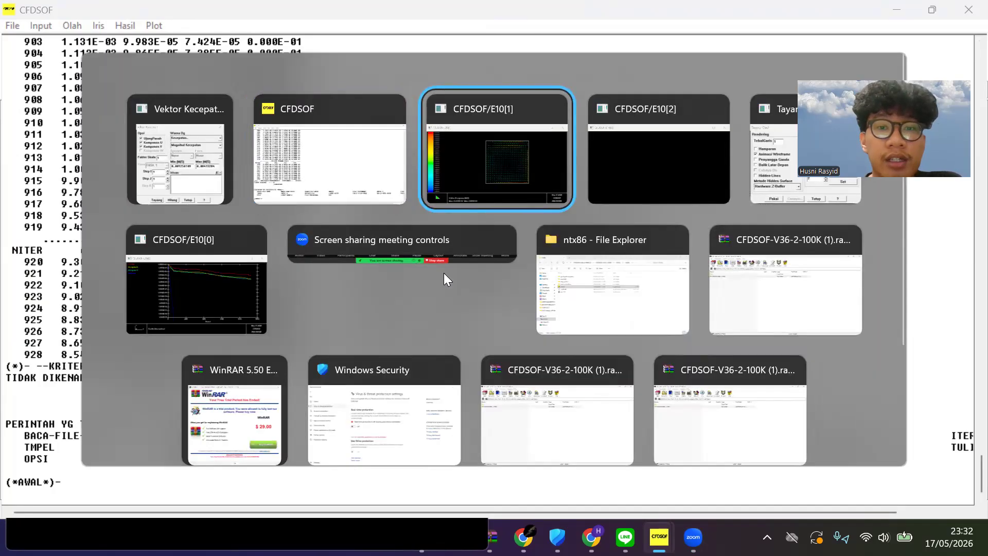
key("alt+Tab")
key("alt+Tab")
key("alt+Tab")
key("alt+Tab")
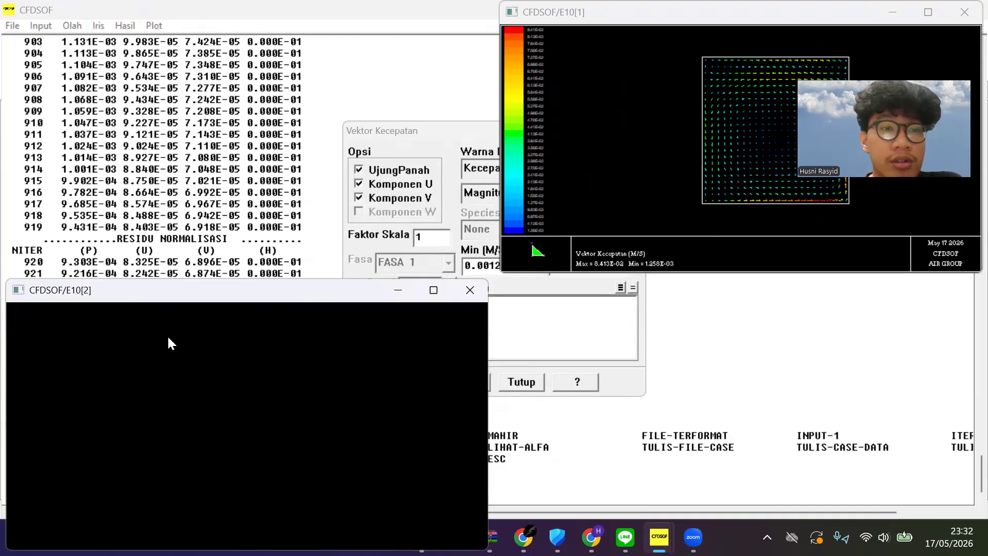
Display a filled (Penuh) contour of Tekanan Statik Relatif in graphics window 2 with 30 contour levels
left_click(124, 26)
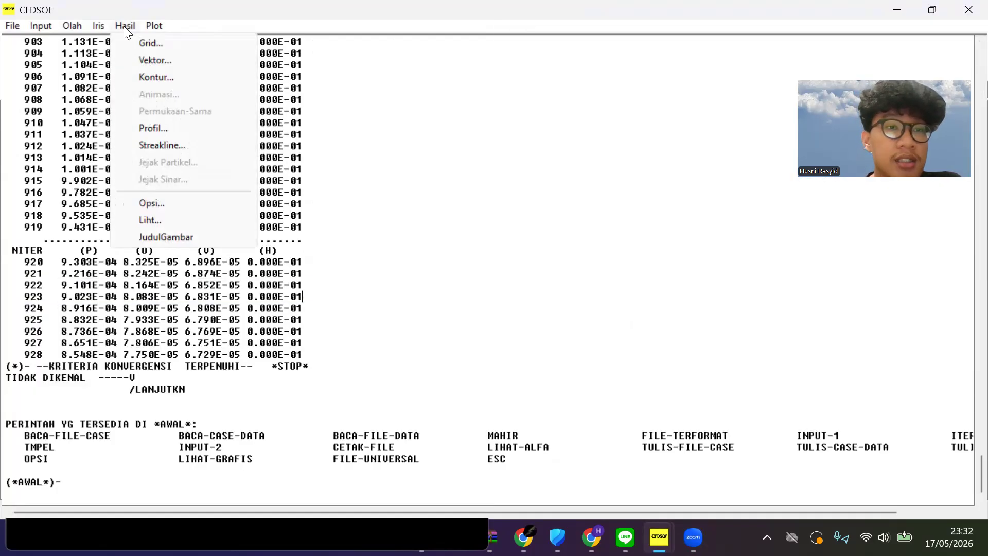
left_click(150, 76)
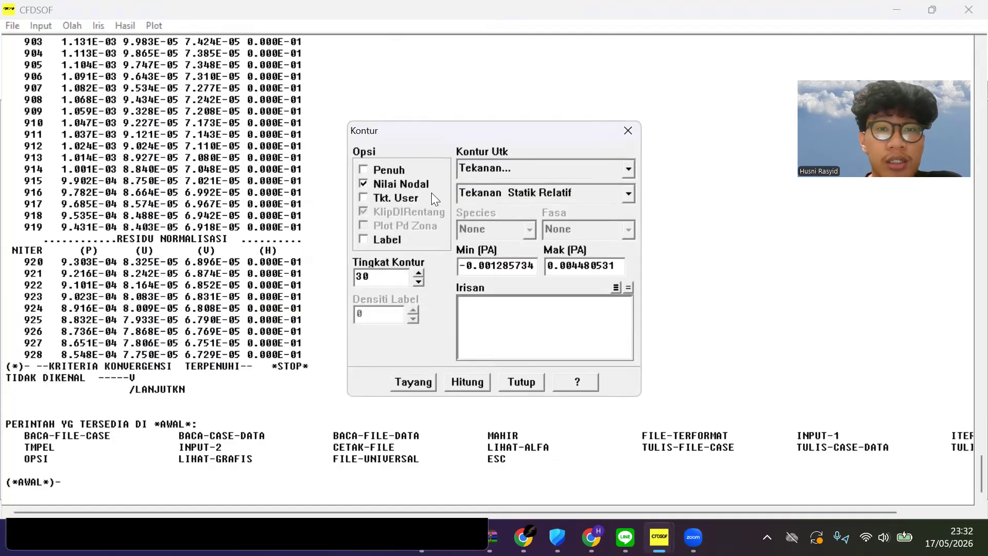
left_click(367, 170)
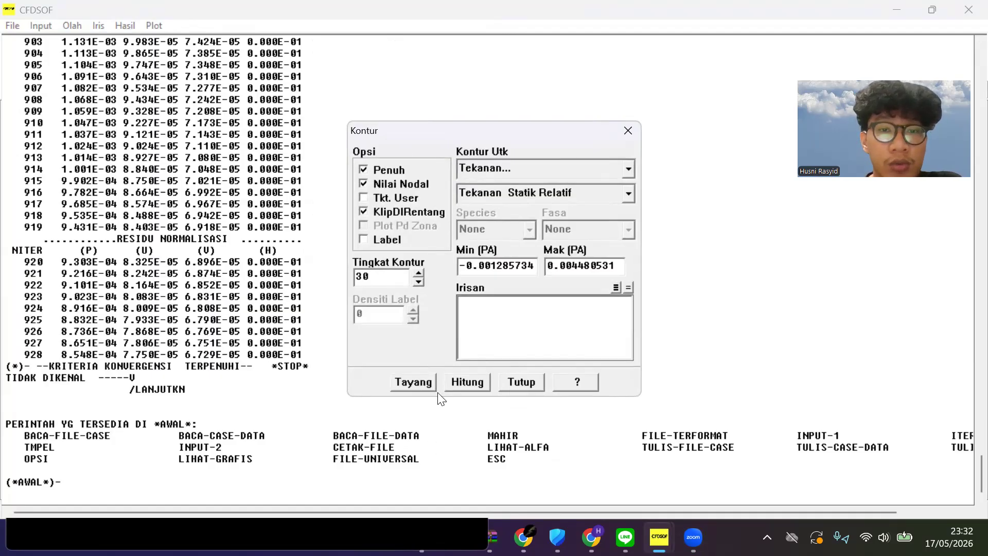
left_click(452, 384)
left_click(415, 382)
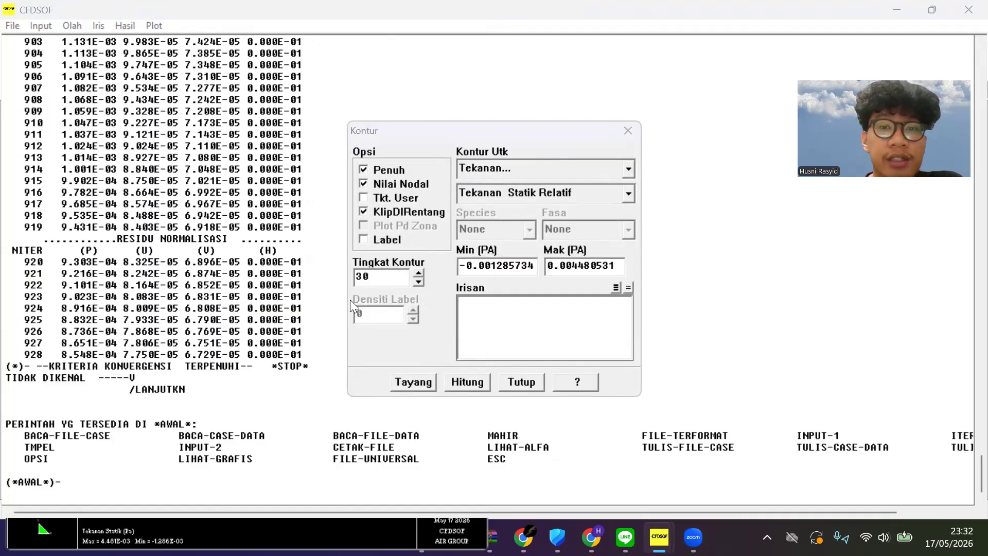
Bring the velocity vector and residual windows to the front beside the pressure contour to compare all three plots
key("alt+Tab")
key("alt+Tab")
key("alt+Tab")
key("alt+Tab")
key("alt+Tab")
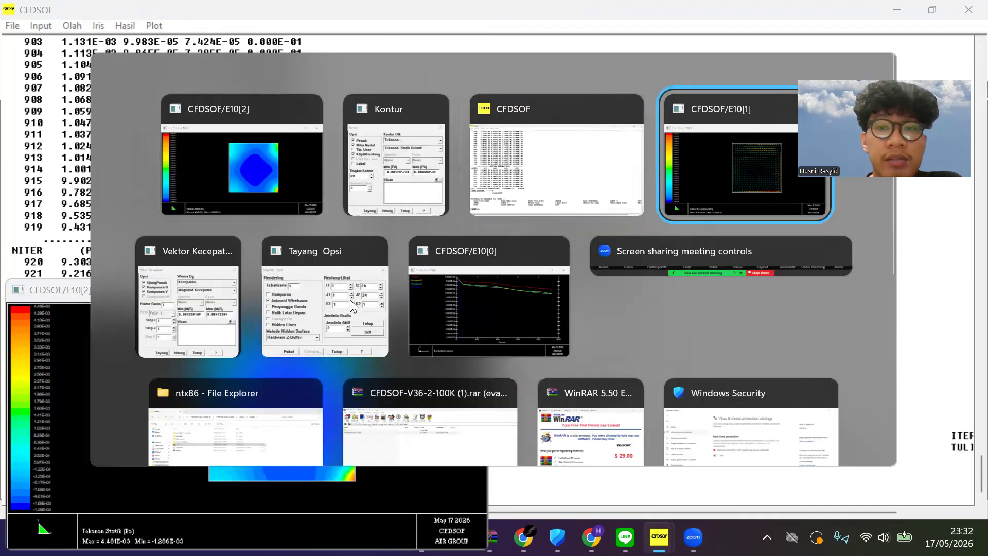
key("alt+Tab")
key("alt+Down")
key("alt+Down")
key("alt+Up")
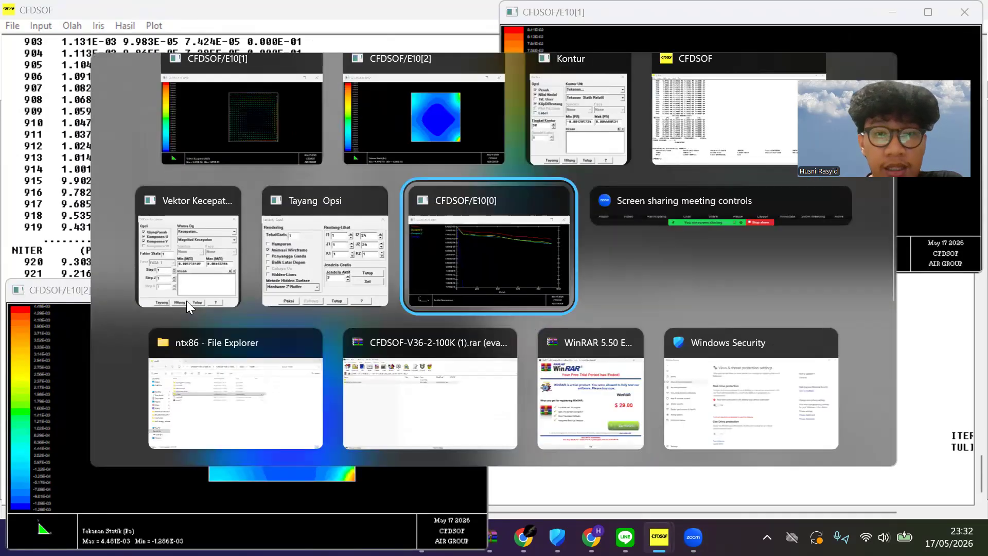
key("alt+Up")
key("alt+Right")
key("alt+Down")
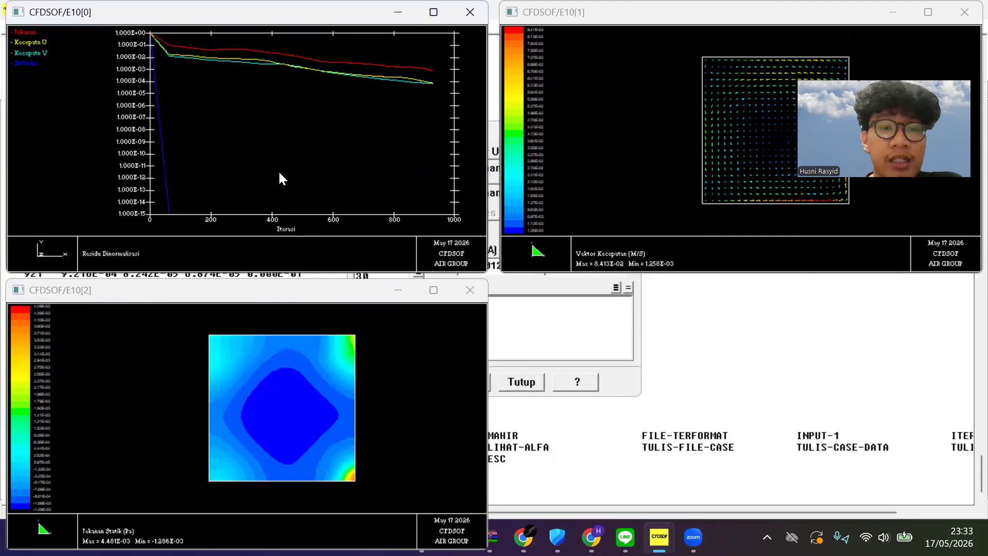